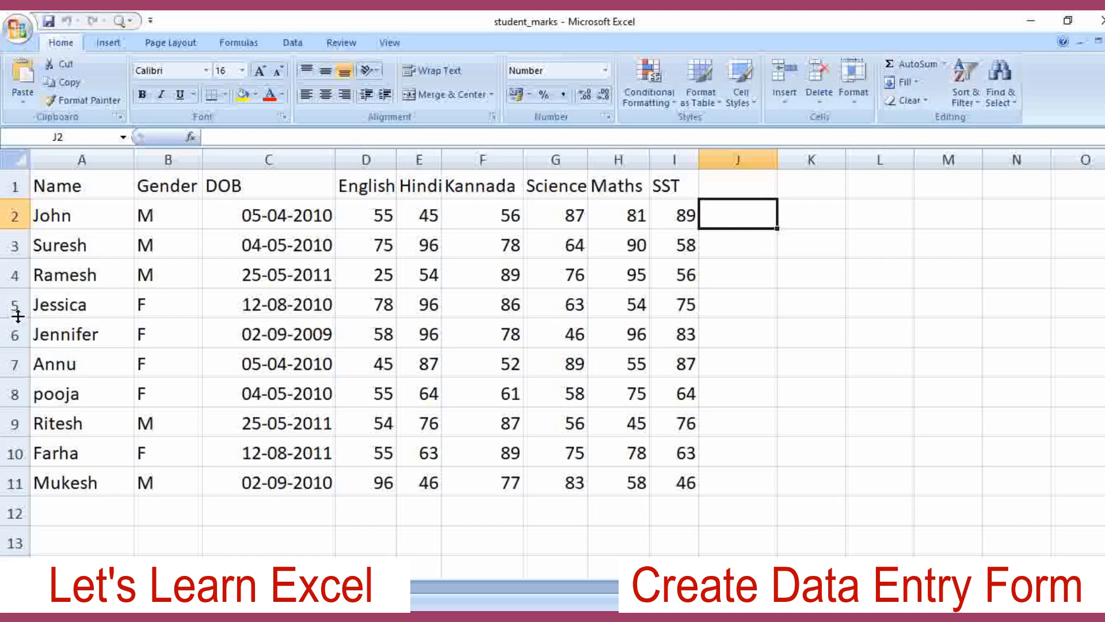
- Add the Form command from Commands Not in the Ribbon to the Quick Access Toolbar for all documents
click(19, 30)
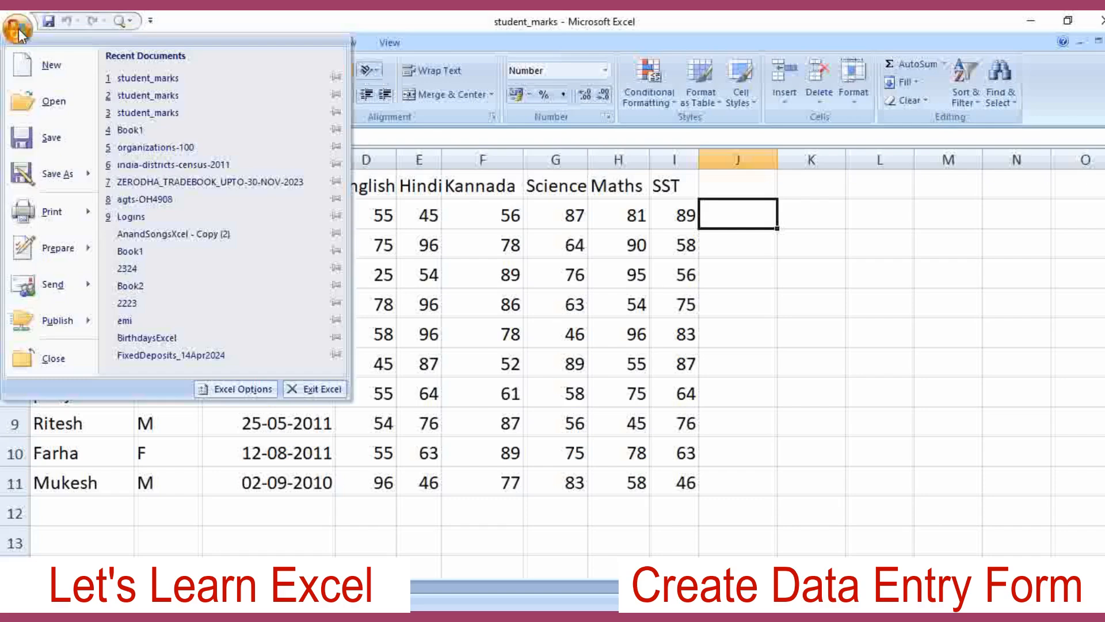
click(241, 390)
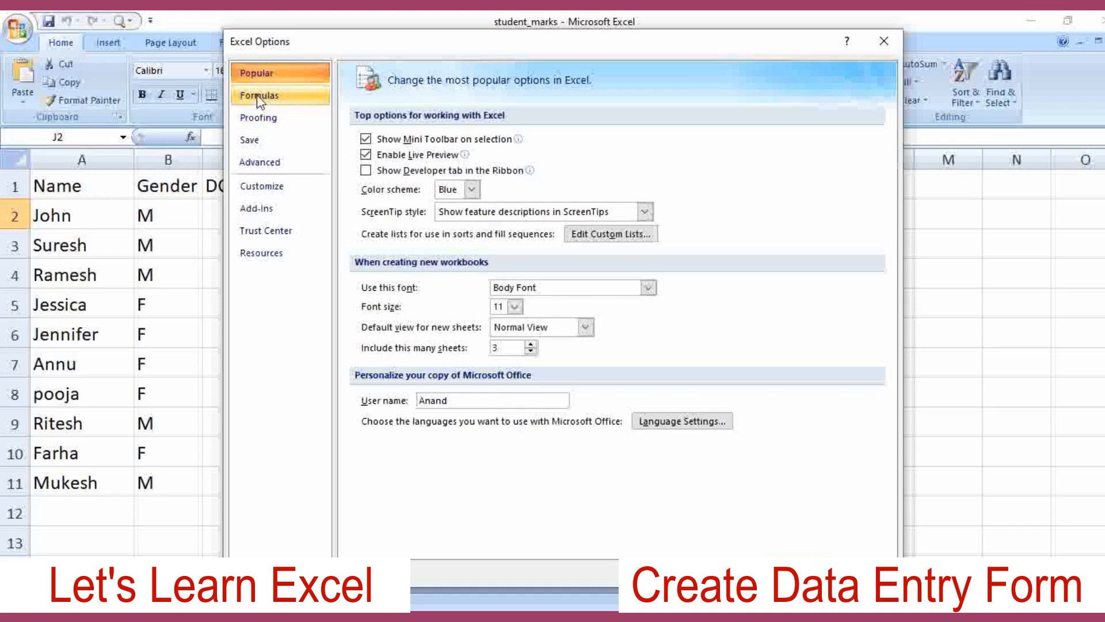
click(263, 186)
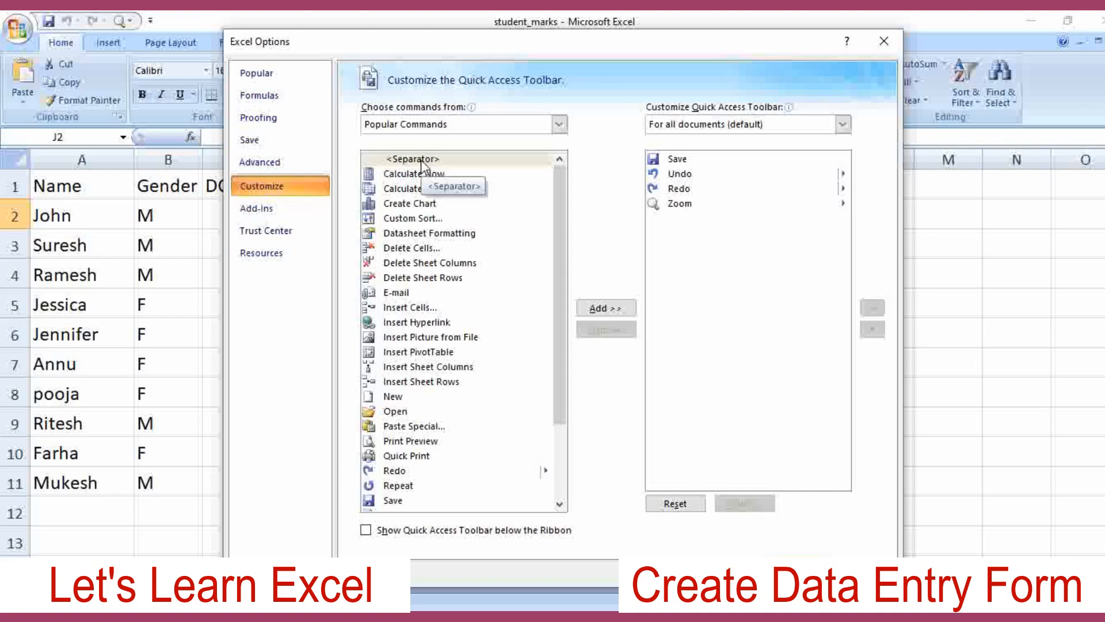
mouse_move(564, 219)
mouse_down()
mouse_move(554, 328)
mouse_move(547, 213)
mouse_up()
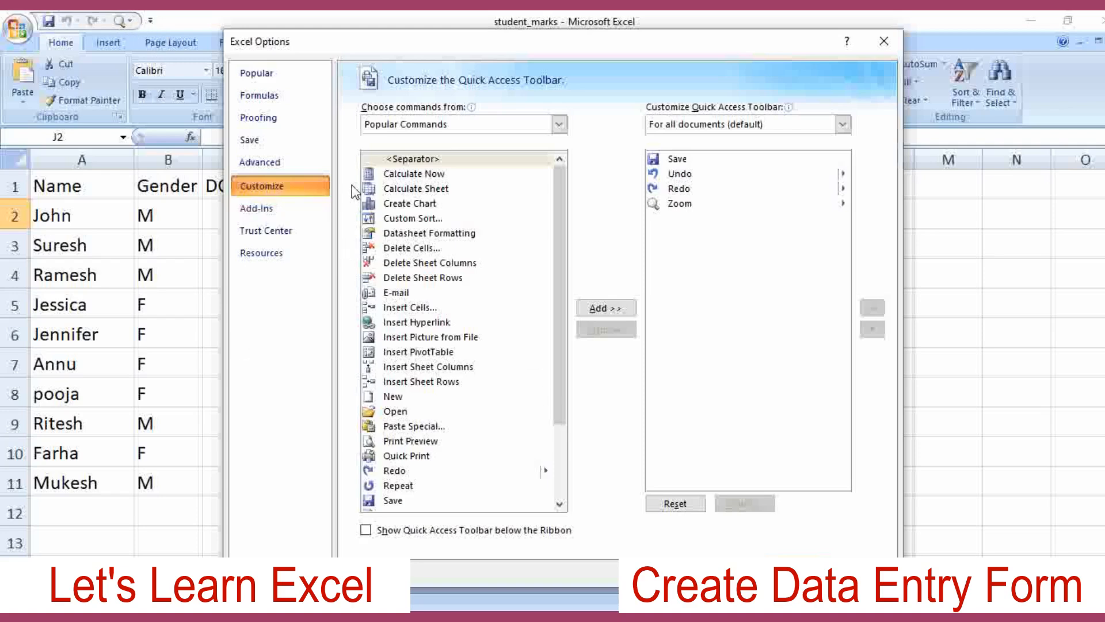
click(559, 125)
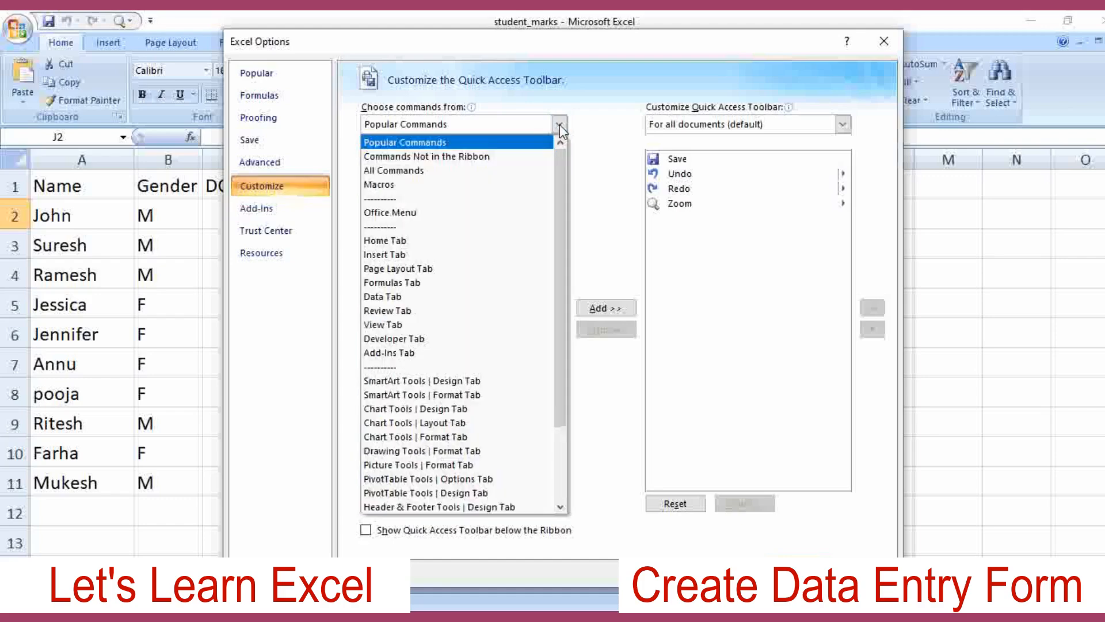
click(412, 157)
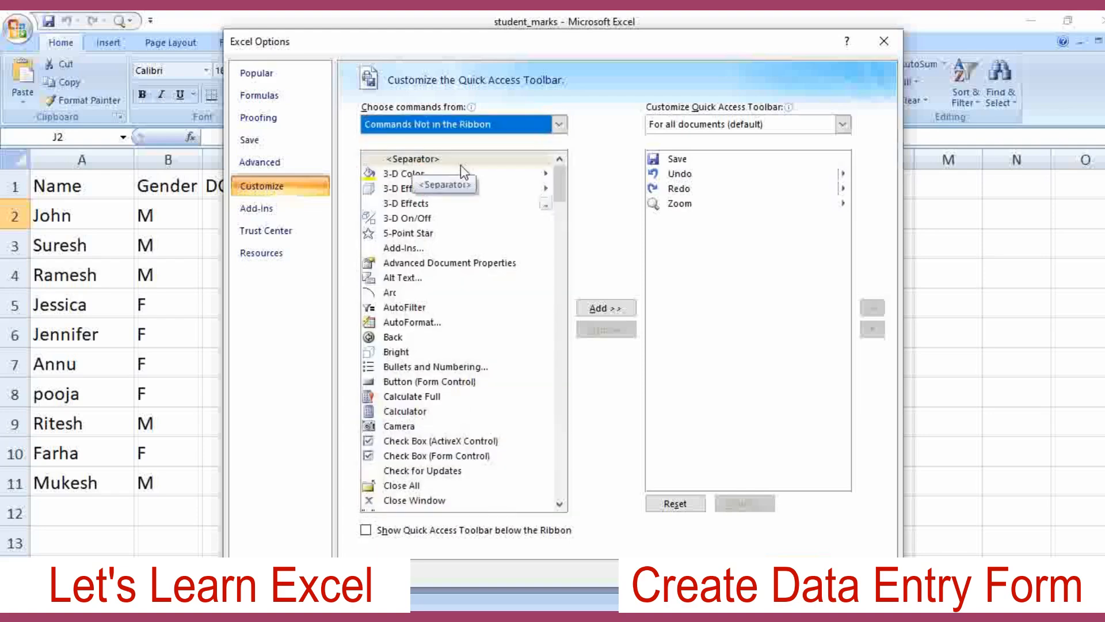
drag(563, 184, 557, 264)
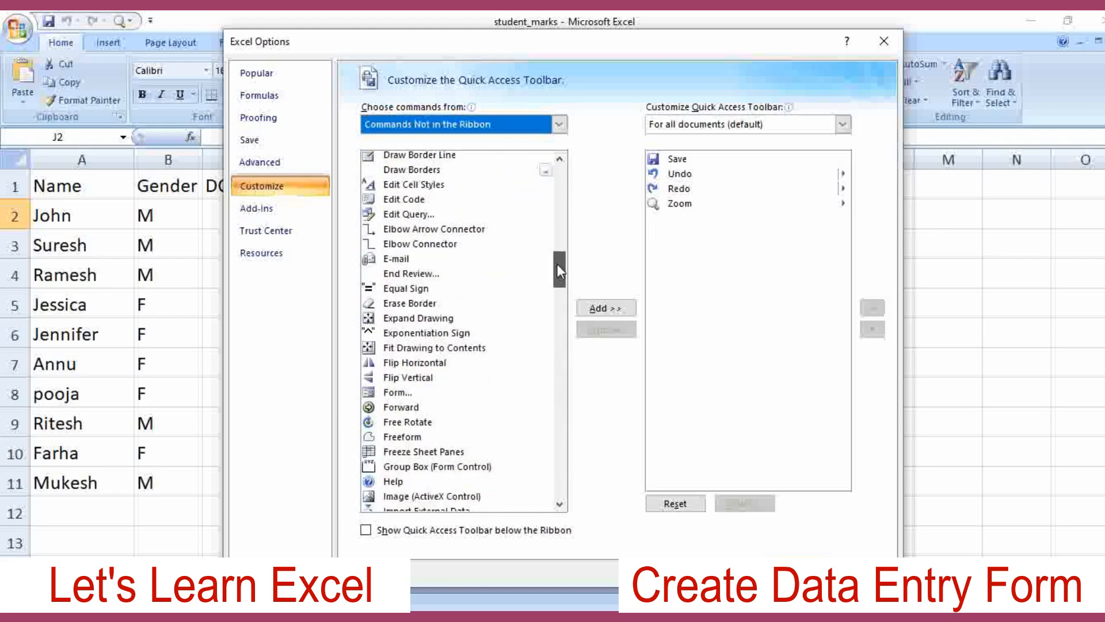
click(398, 394)
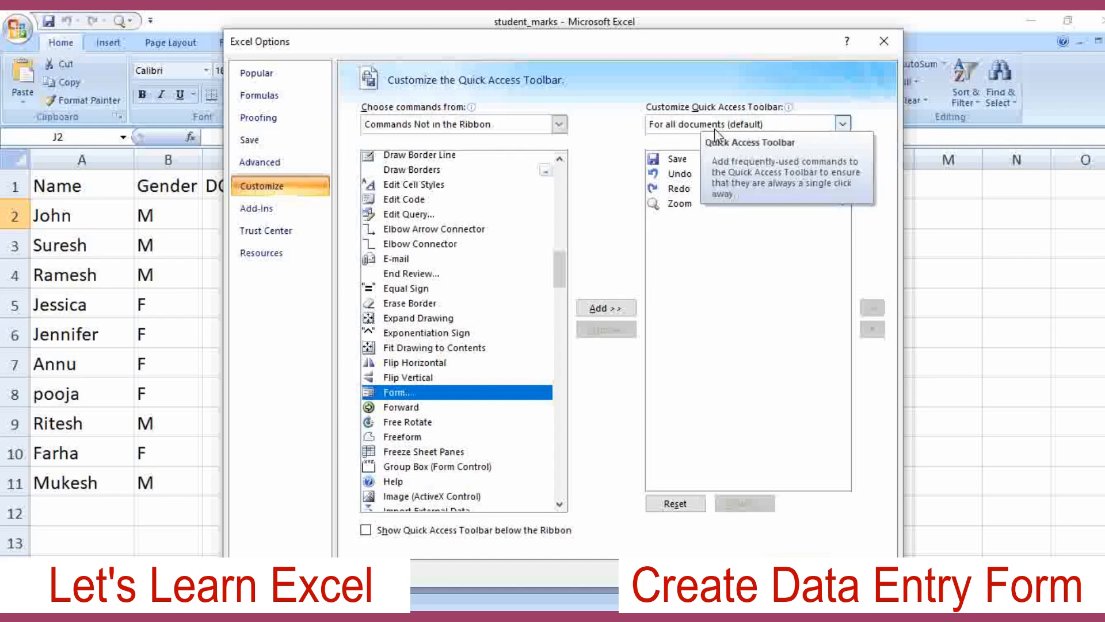
click(606, 310)
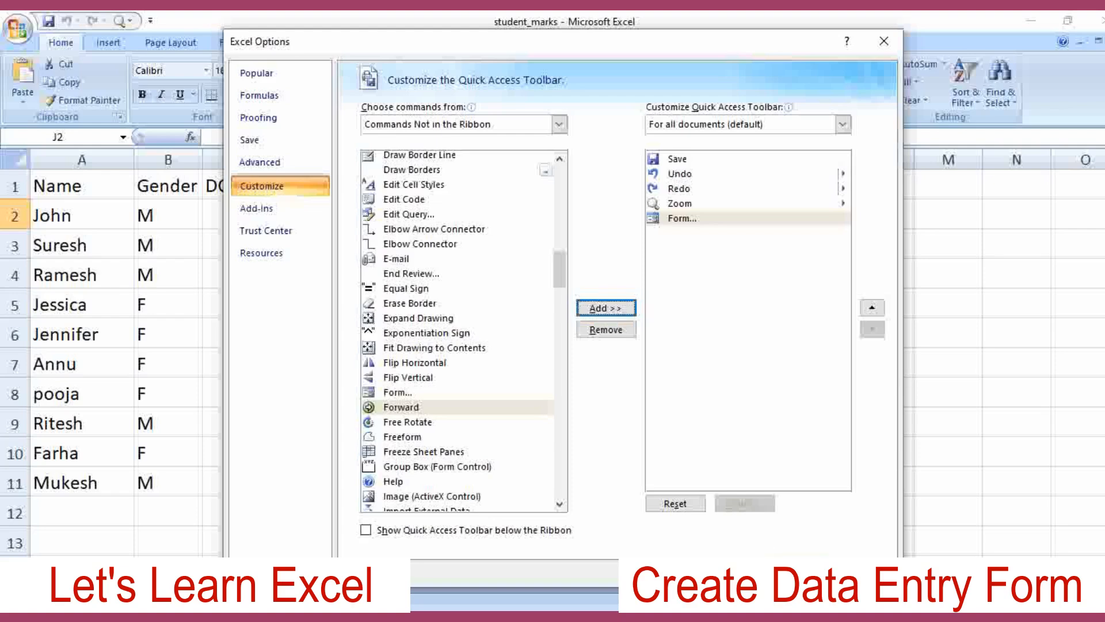
click(799, 573)
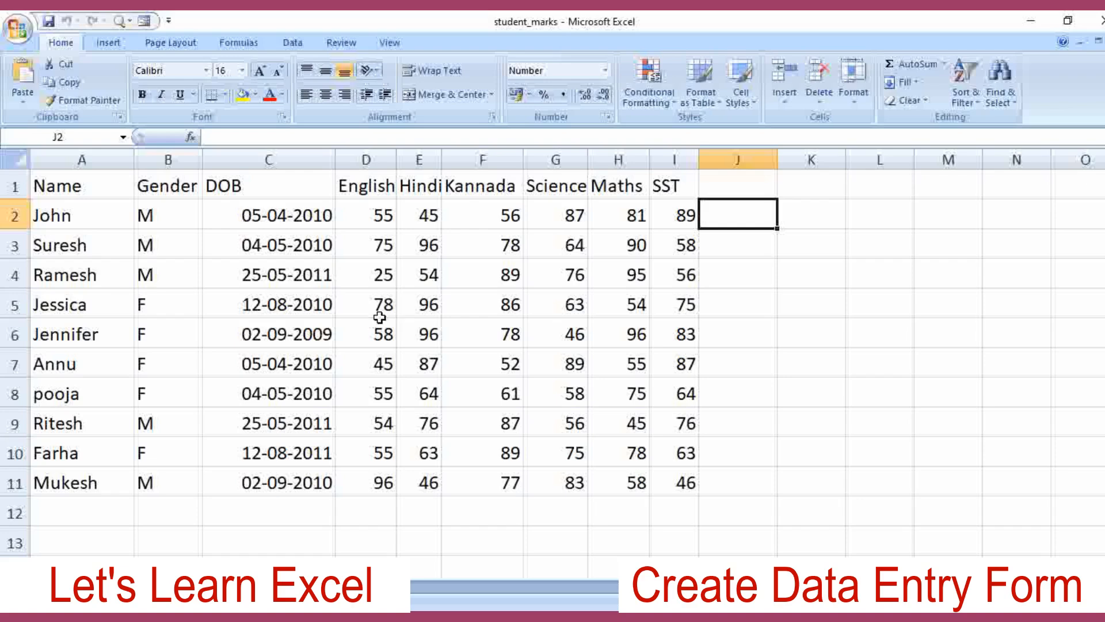
- Open the data form for the student marks table and browse forward to the fourth record
click(287, 308)
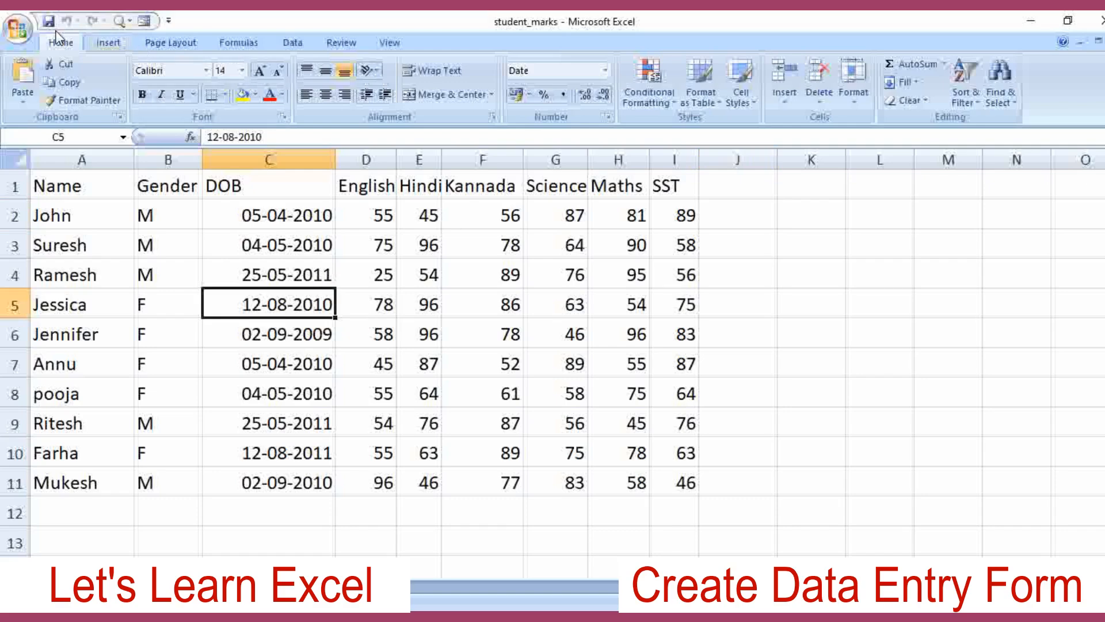
click(144, 22)
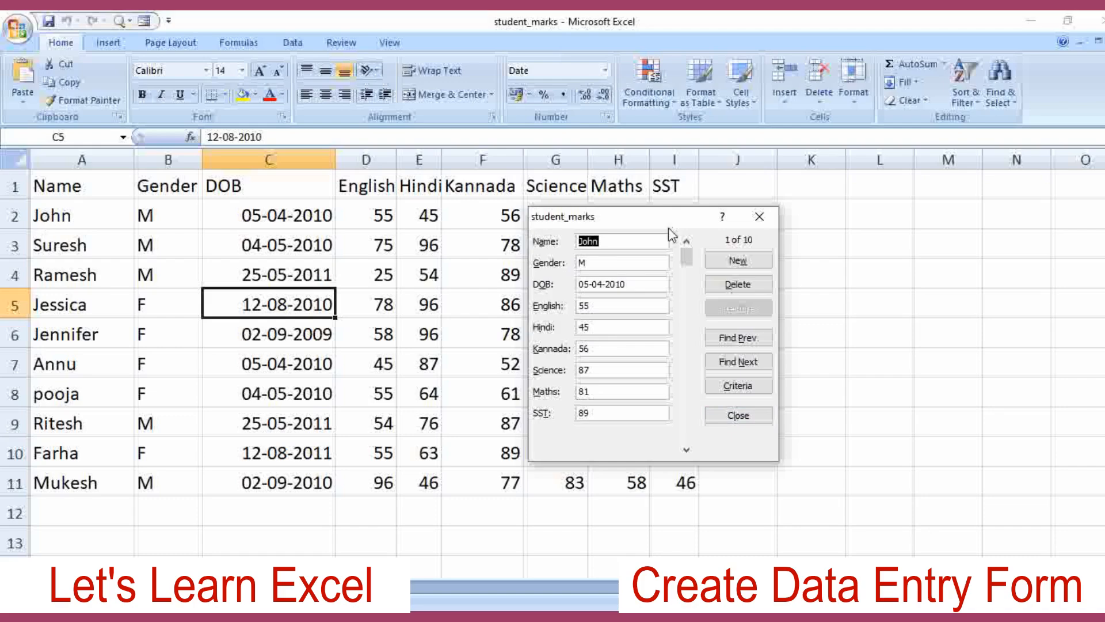
click(742, 364)
click(745, 364)
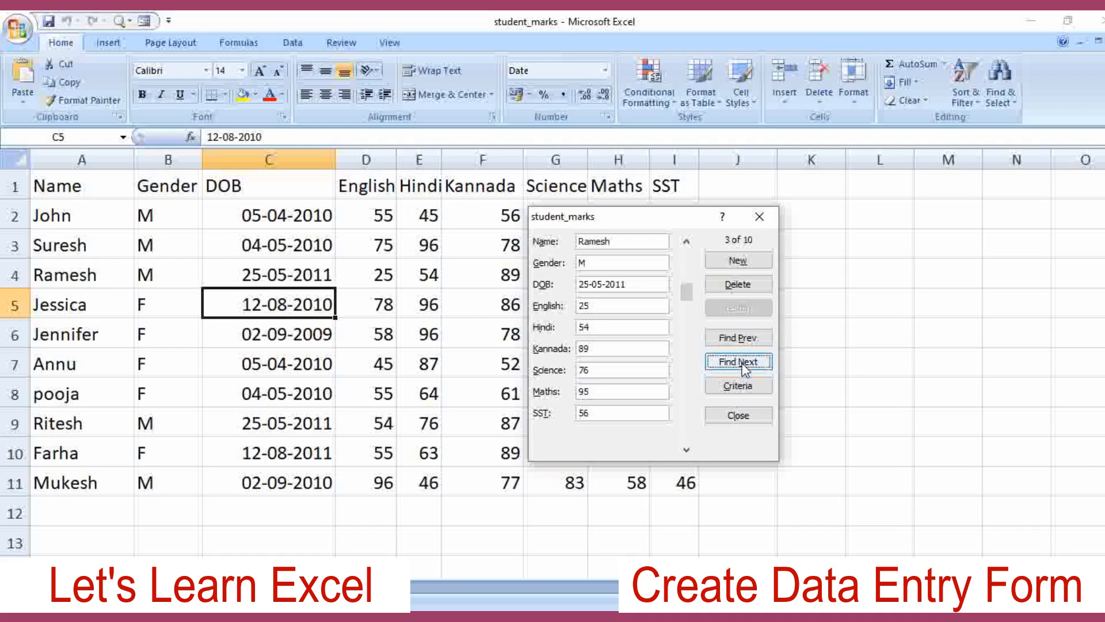
click(745, 364)
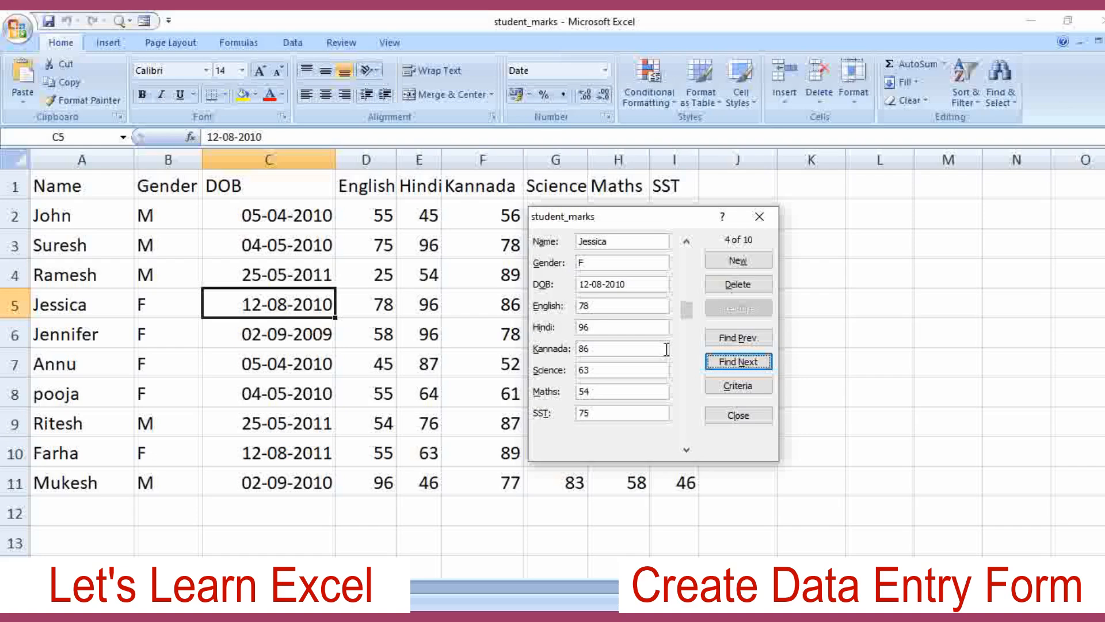
- Start a new record in the data form and enter the student's name, gender M and date of birth
click(738, 261)
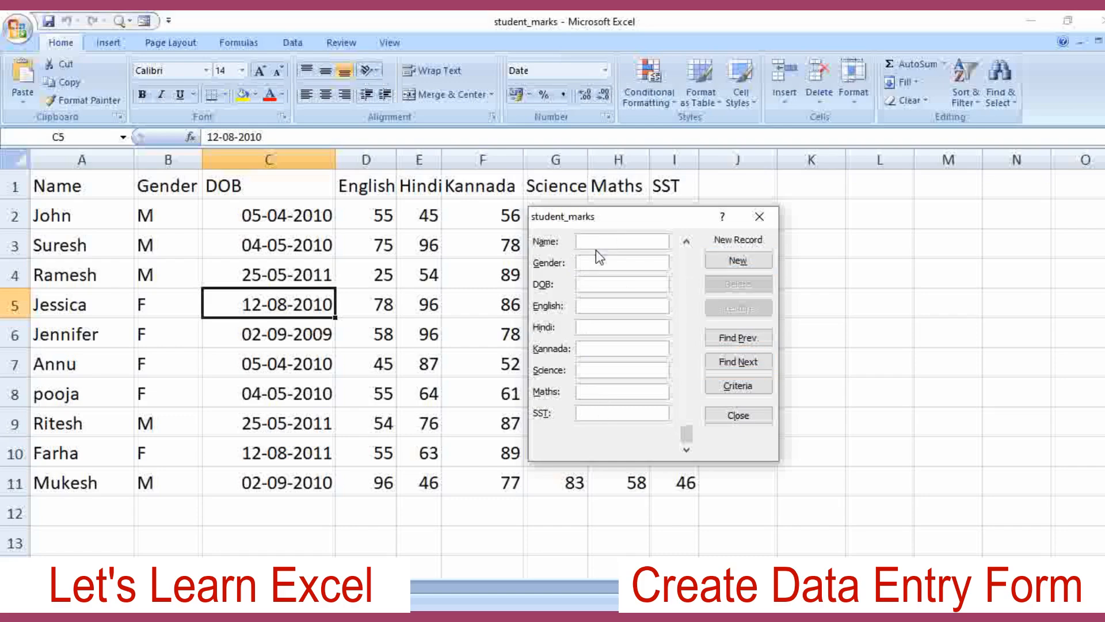
text(Sanjeev)
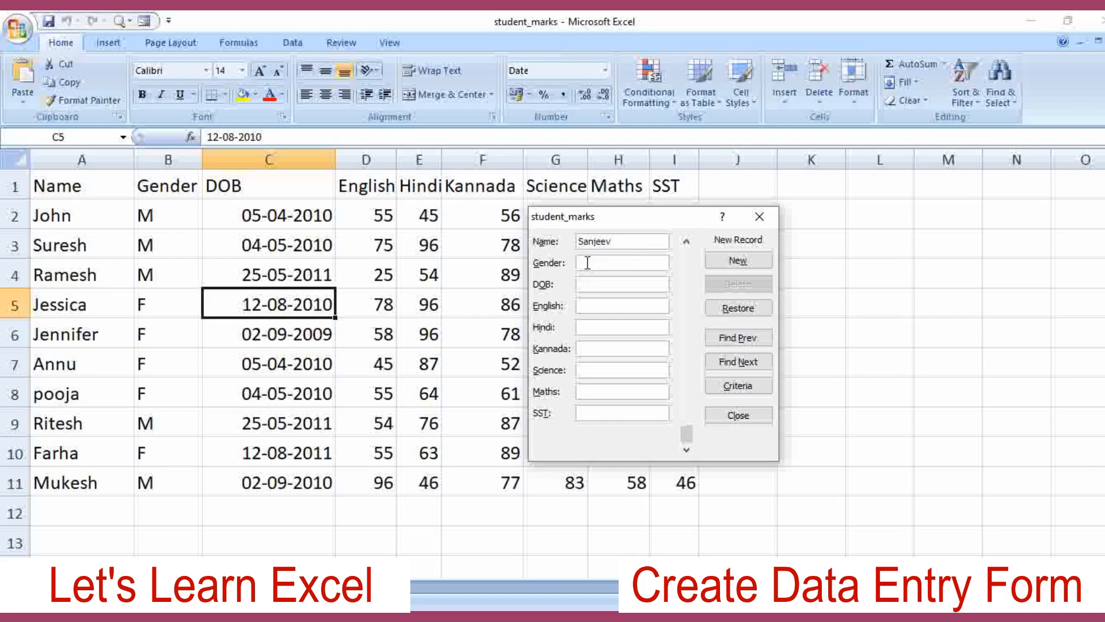
text(M)
click(593, 285)
text(1-)
text(4)
text(-2010)
- Enter marks English 78, Hindi 65, Kannada 75, Science 81, Maths 83 and SST 71, save the new record and close the form
text(78)
click(605, 326)
text(65)
text(75)
click(597, 369)
text(81)
click(588, 390)
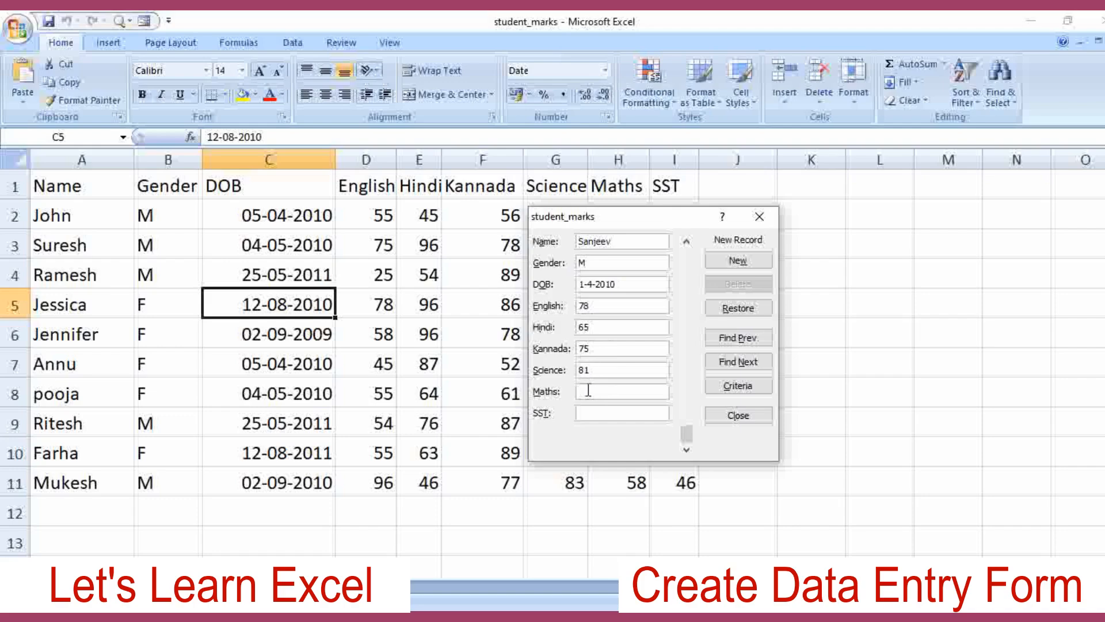
text(83)
click(593, 412)
text(71)
key(Return)
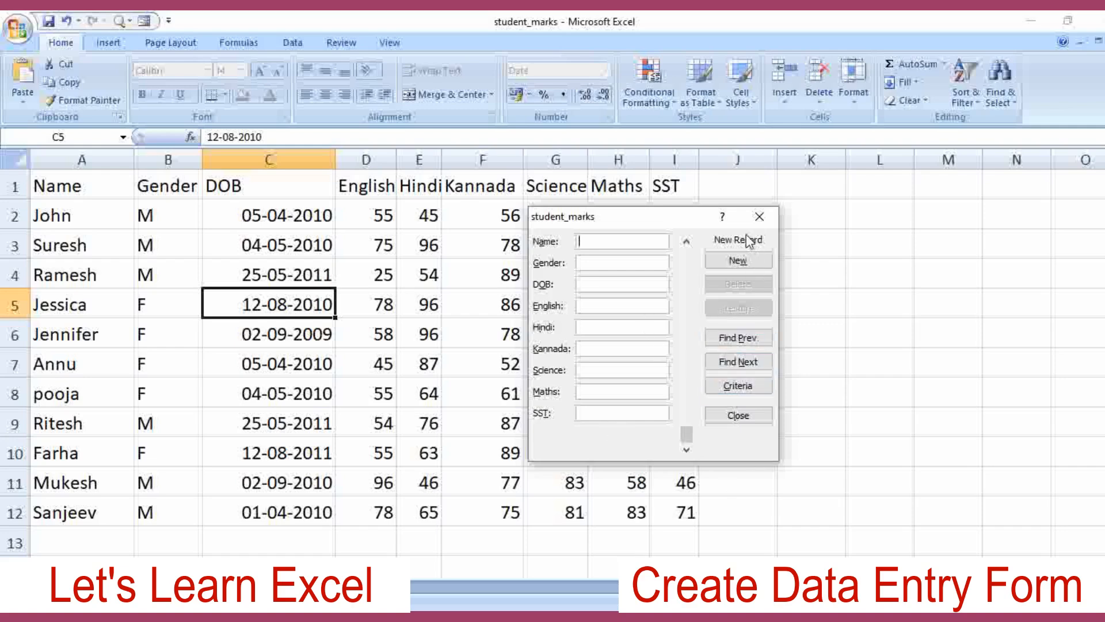
click(739, 416)
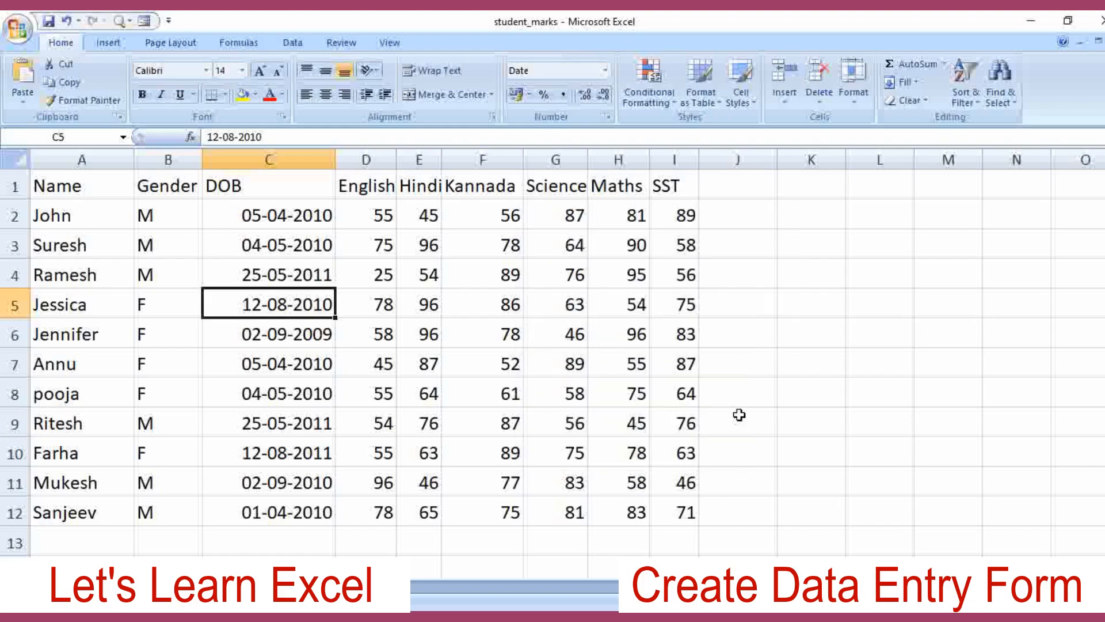
- Search the data form for records with Kannada >70, browse the matches forward and back, and close the form
click(144, 21)
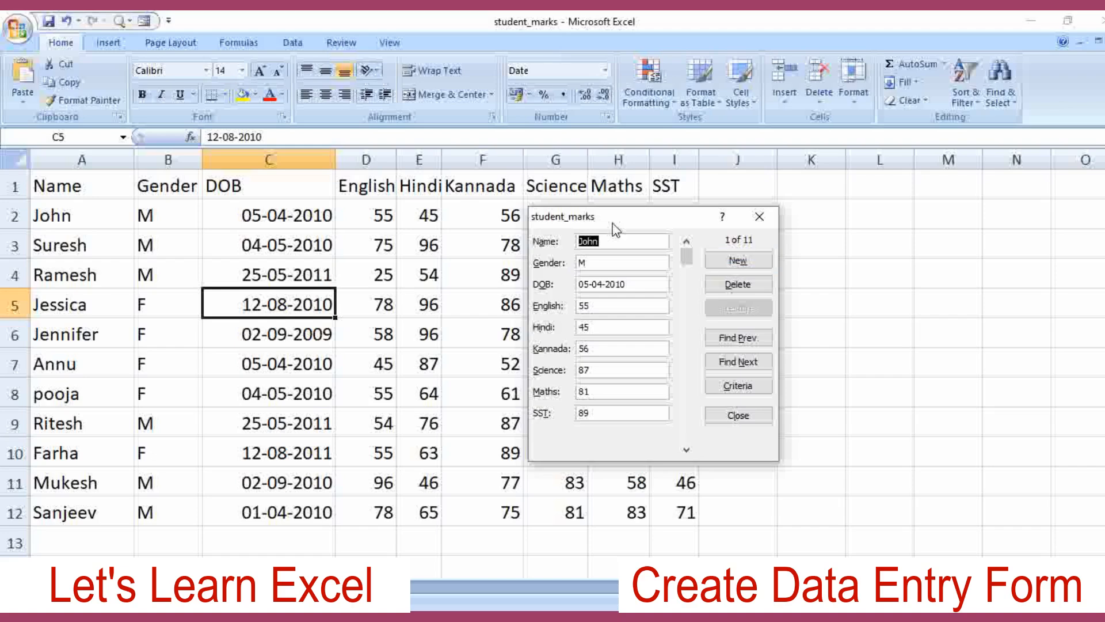
click(738, 385)
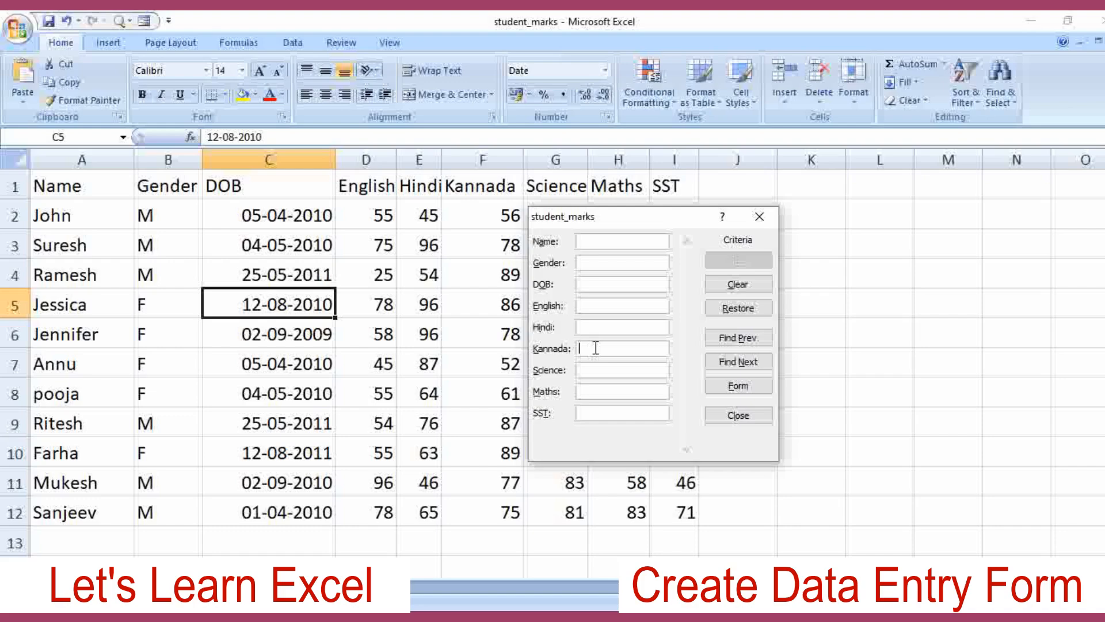
text(>70)
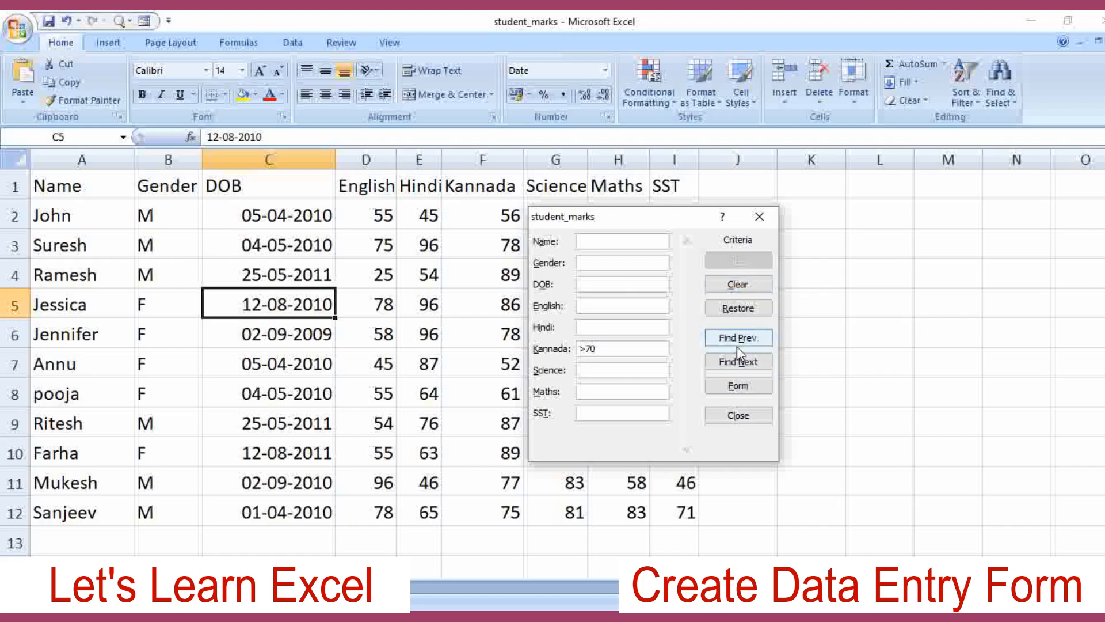
click(744, 364)
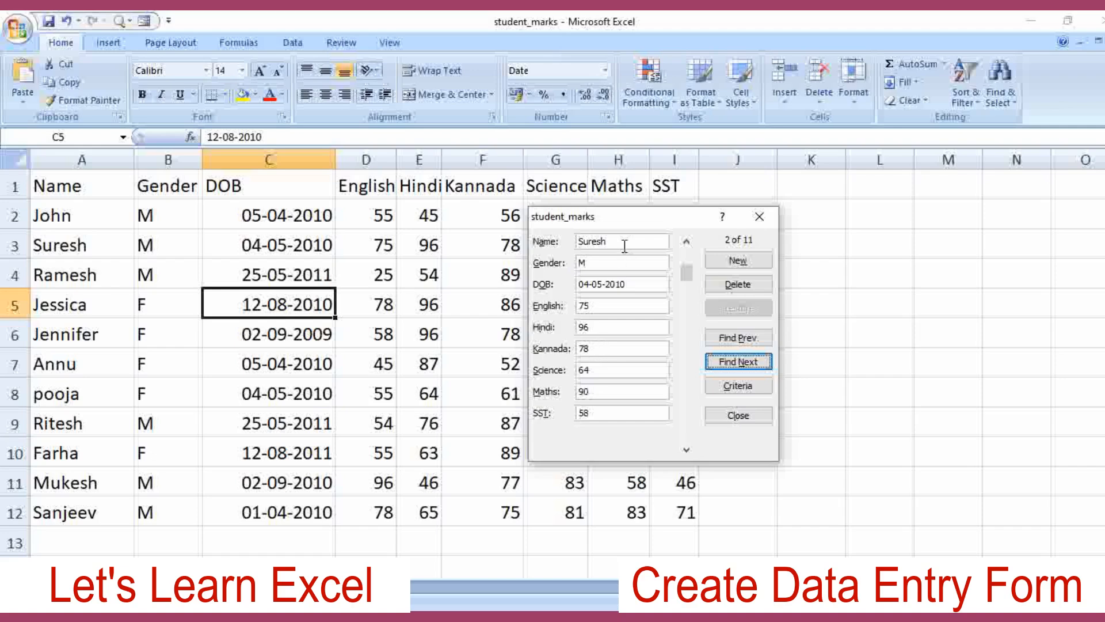
click(748, 368)
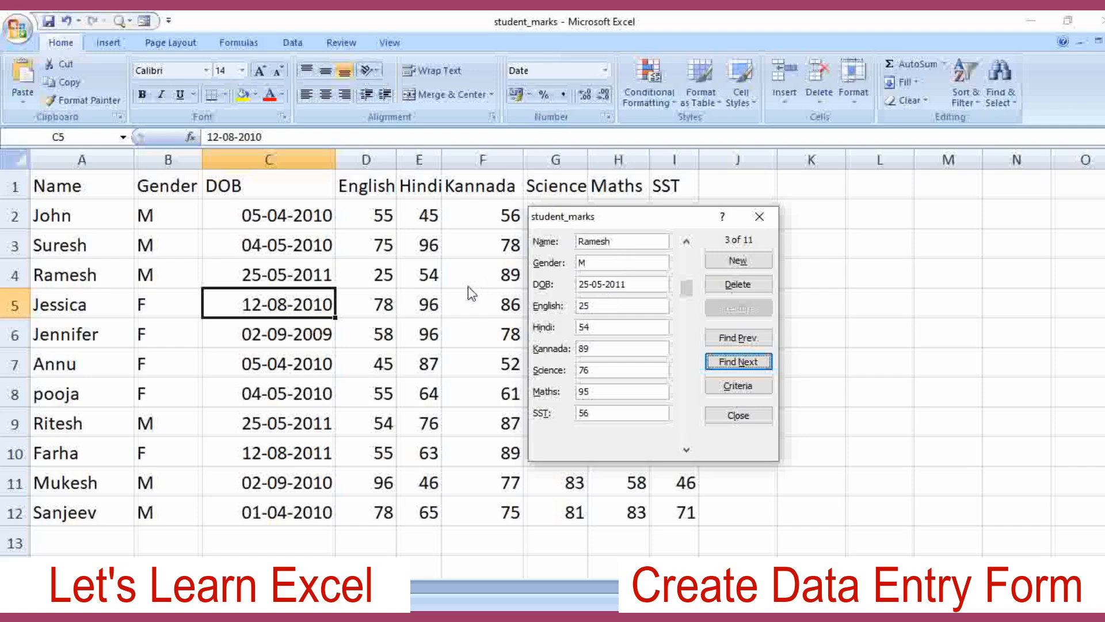
click(739, 367)
click(741, 340)
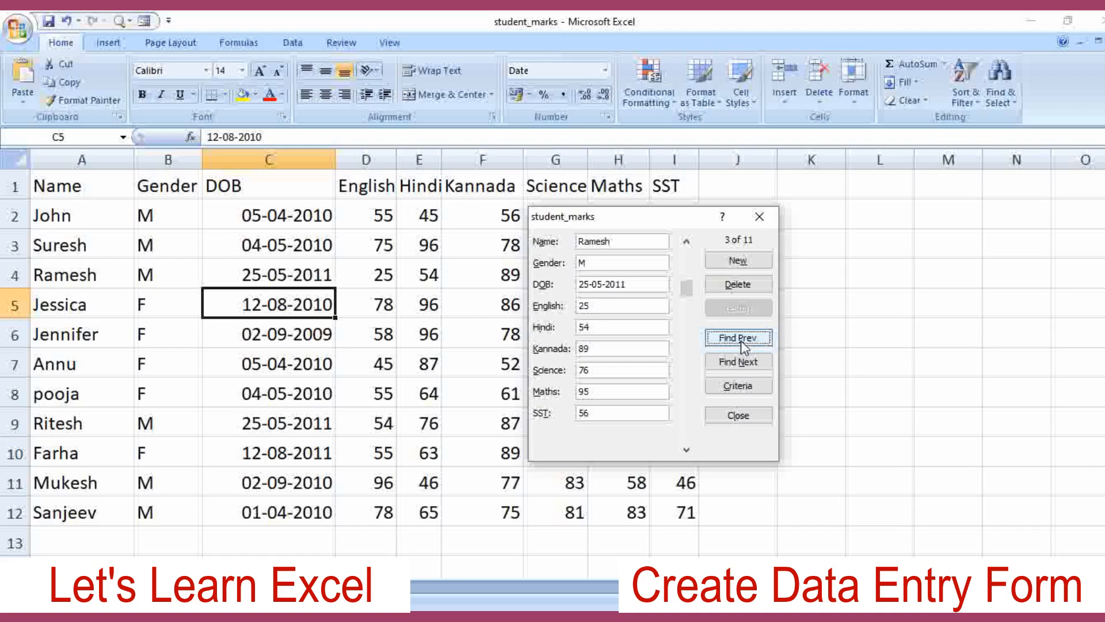
click(740, 416)
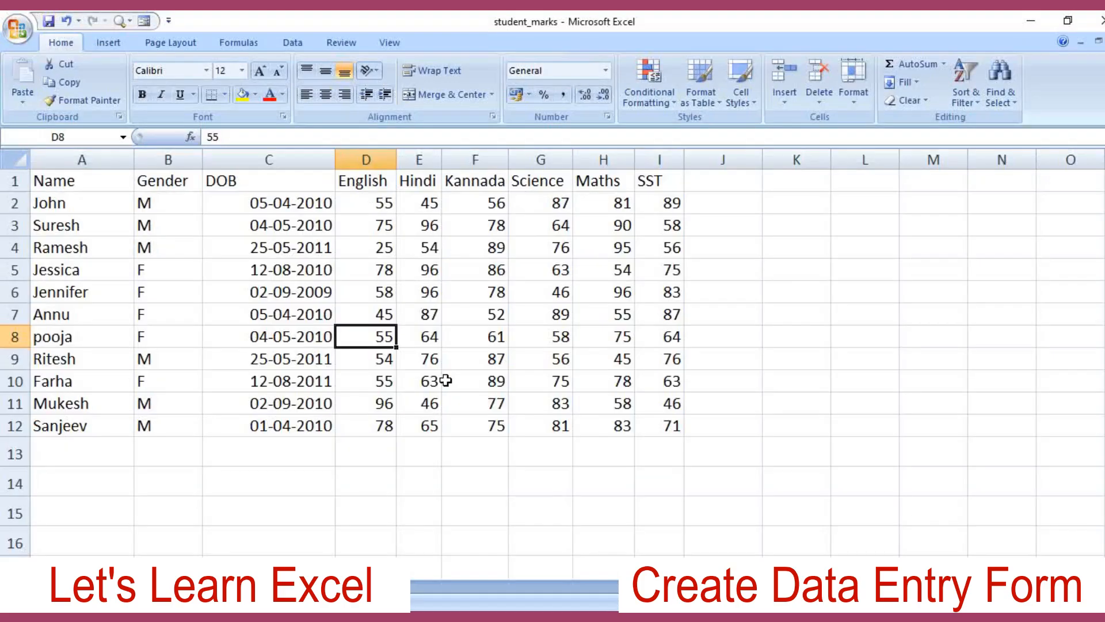
- Add the column heading Total in cell J1, beside SST
click(725, 184)
text(Total)
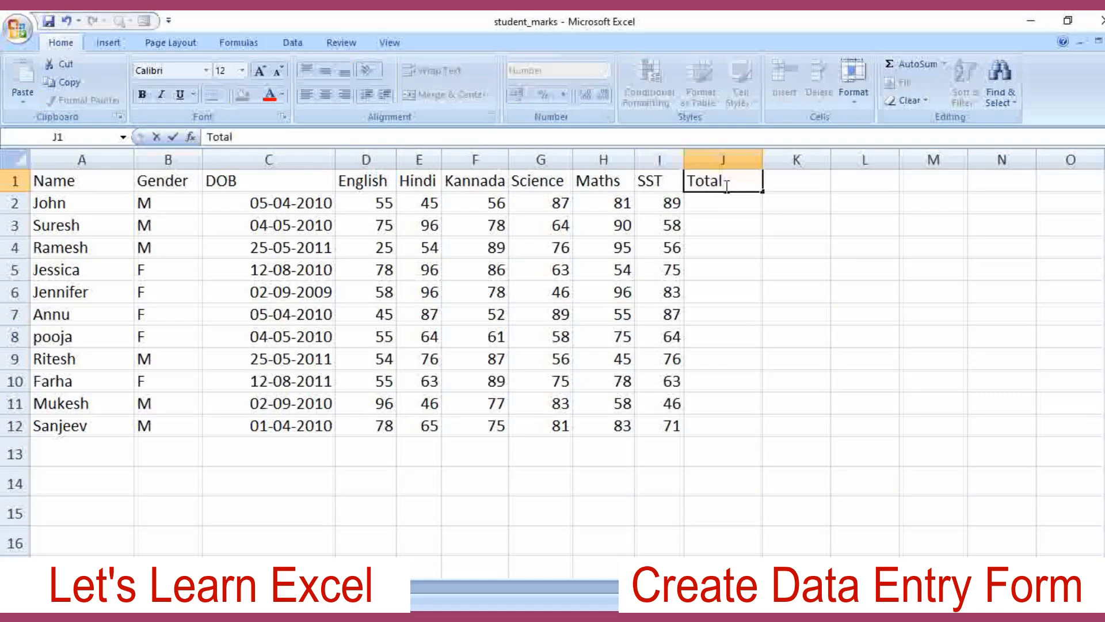
key(Return)
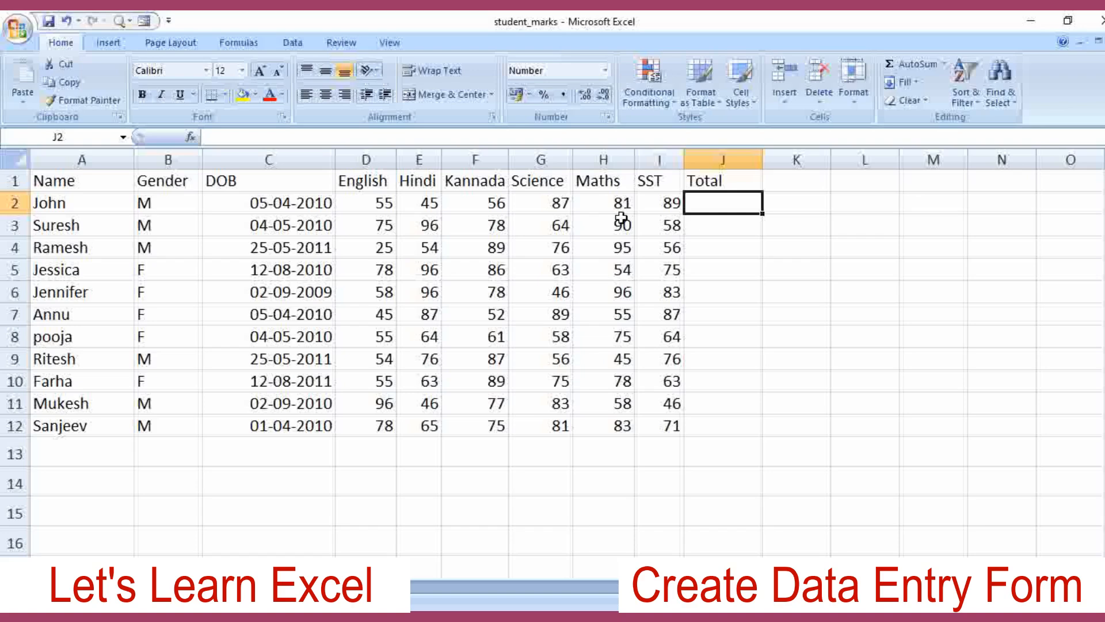
- Enter the formula =sum(D2:I2) in cell J2 to total the first student's marks from English through SST
text(=)
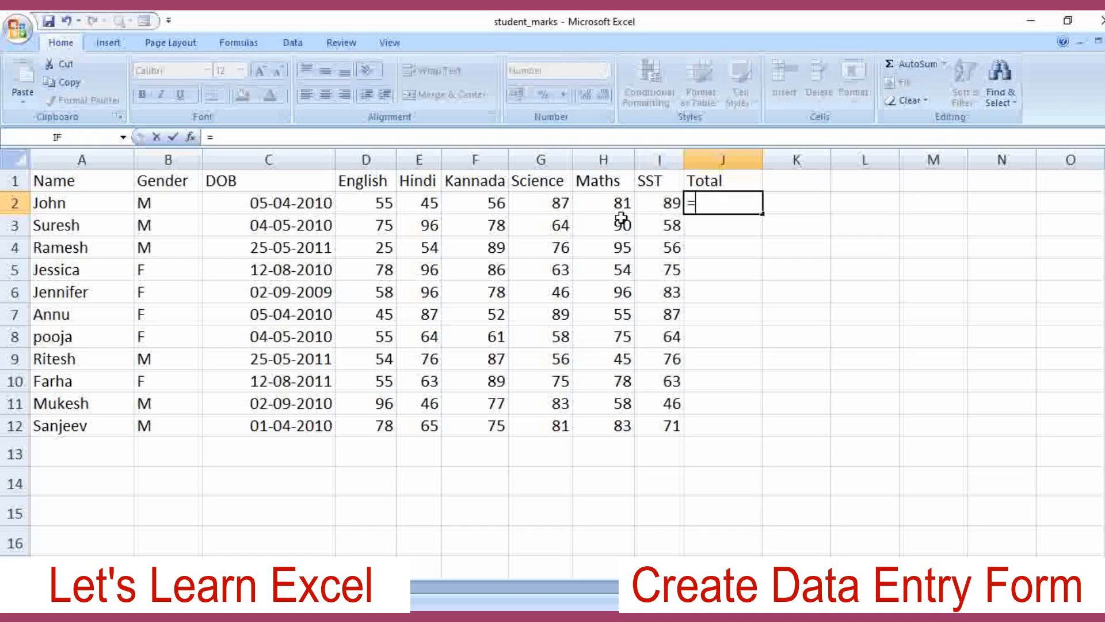
text(sum)
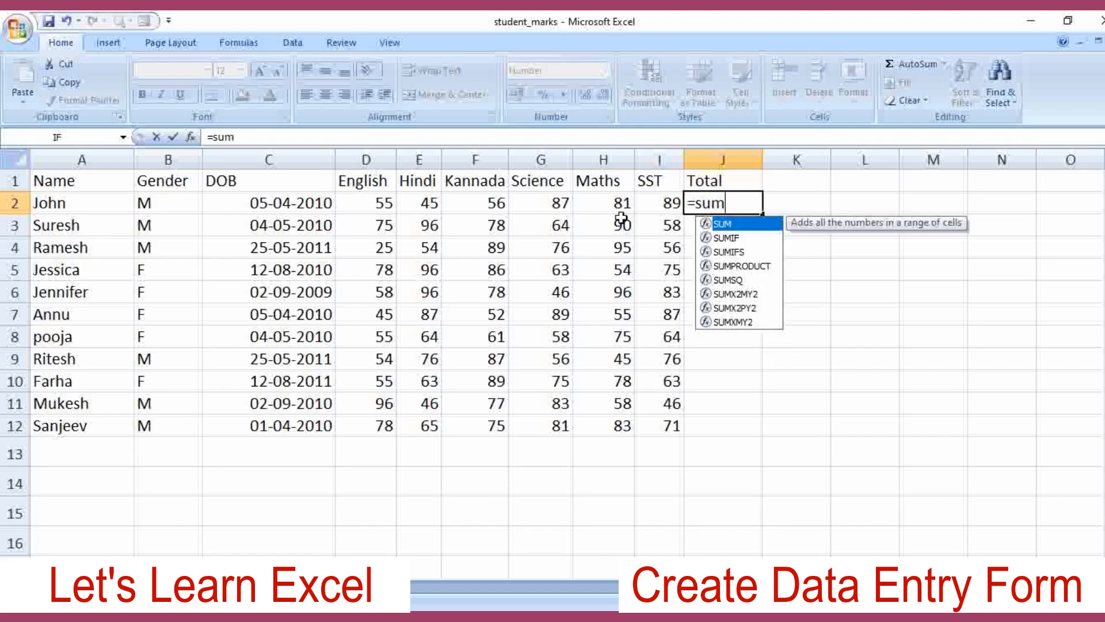
click(381, 206)
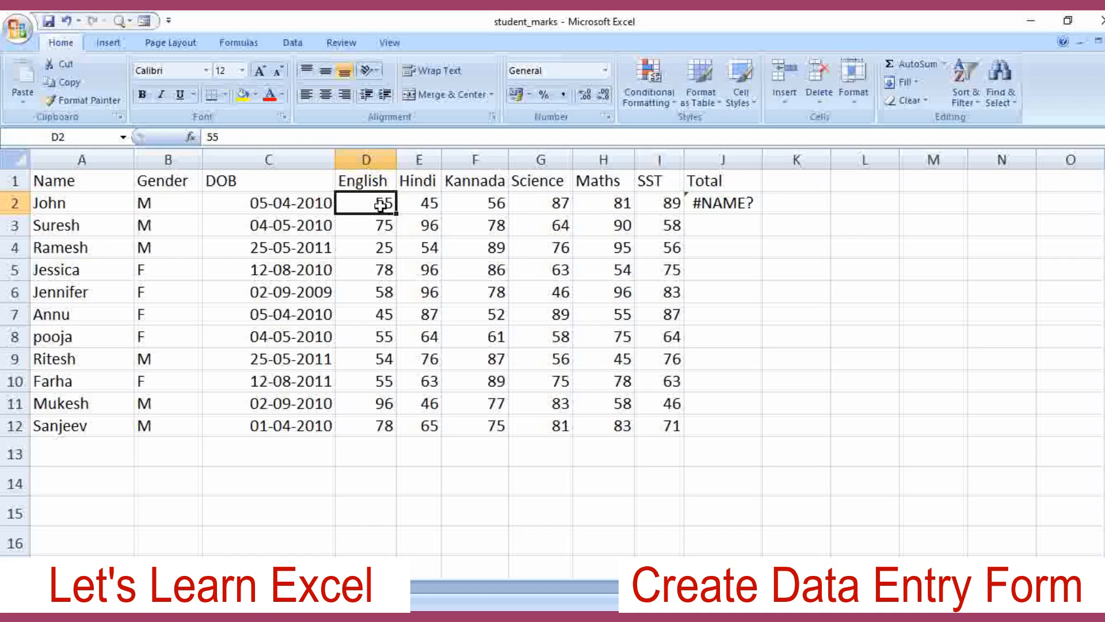
click(744, 207)
click(251, 136)
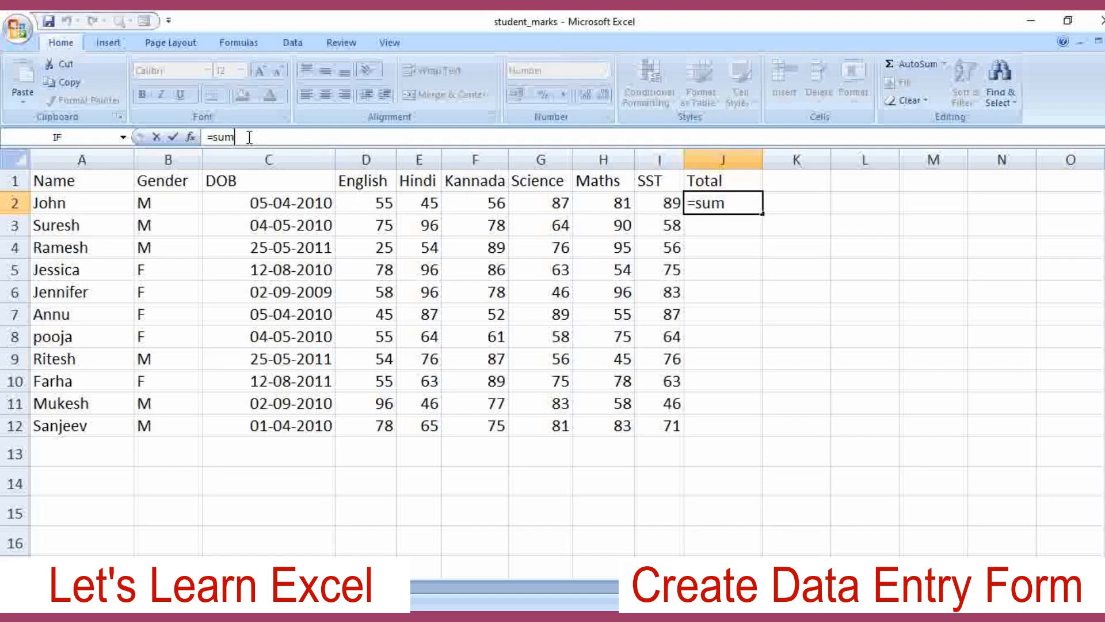
text(()
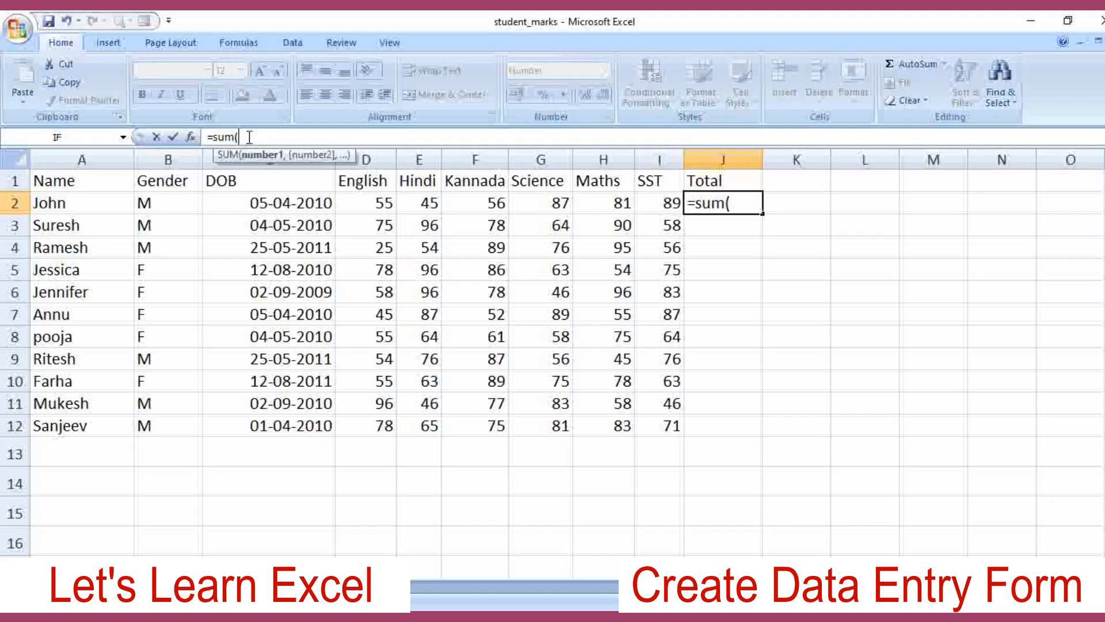
click(374, 207)
text(:)
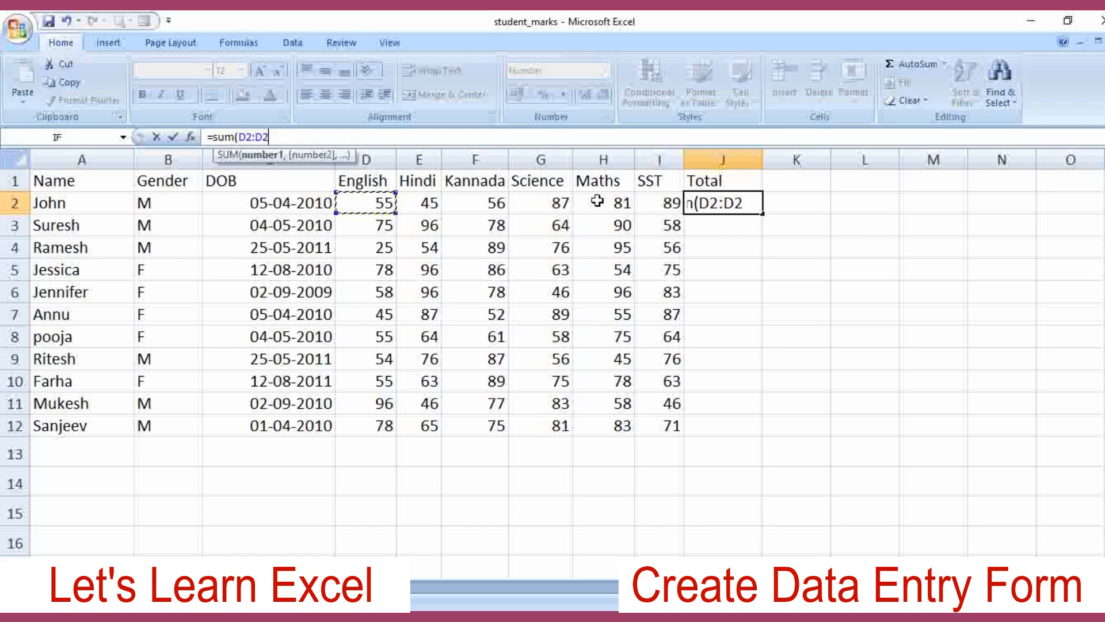
click(662, 206)
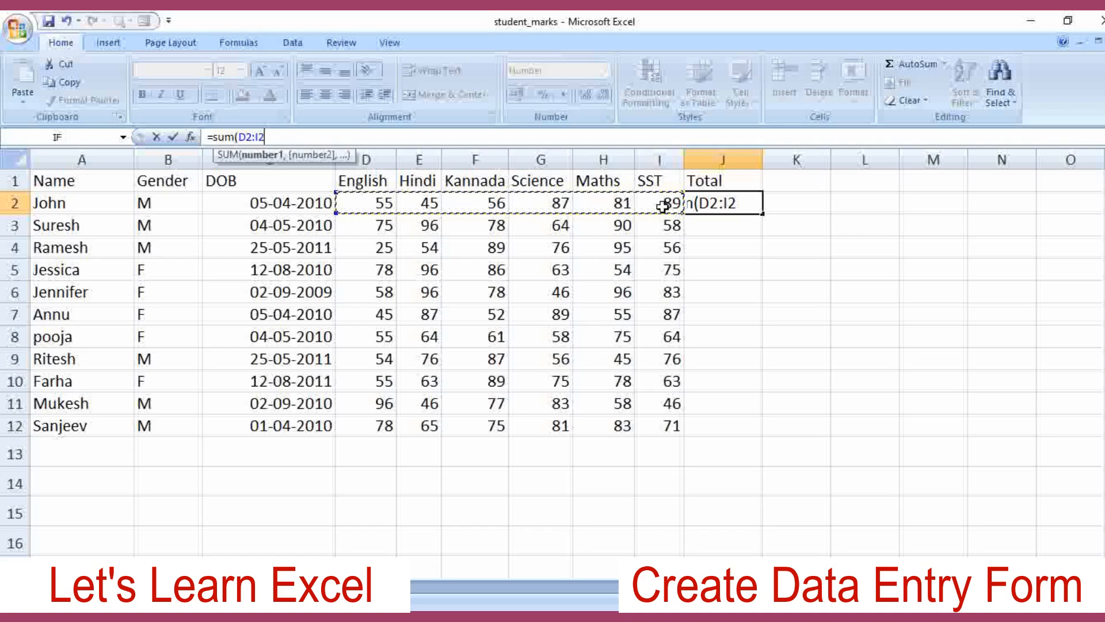
click(385, 204)
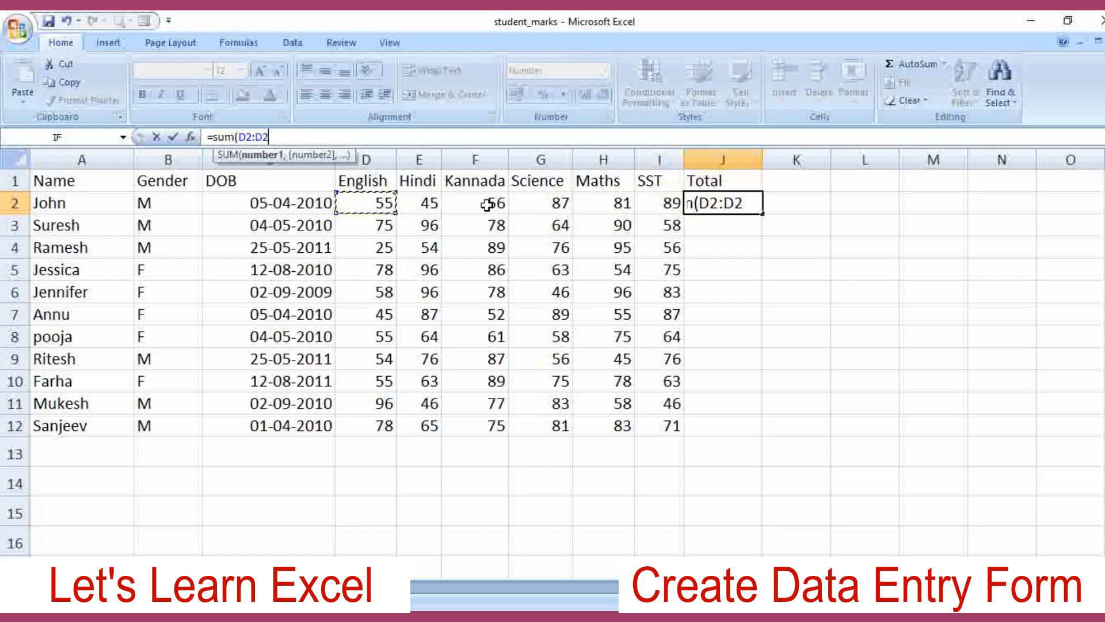
shift+click(671, 204)
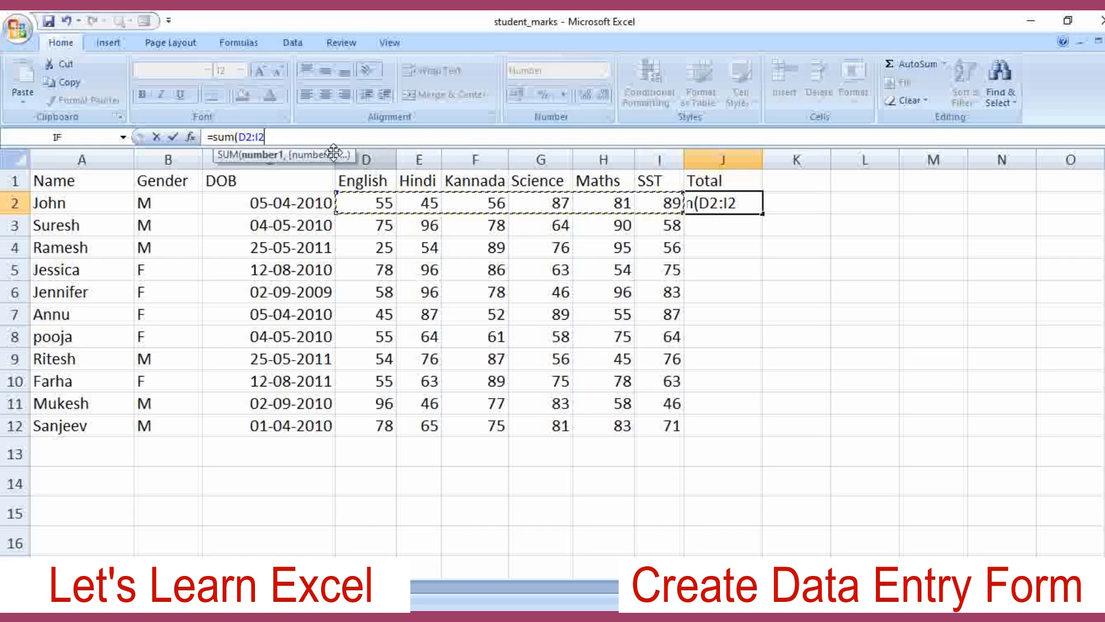
text())
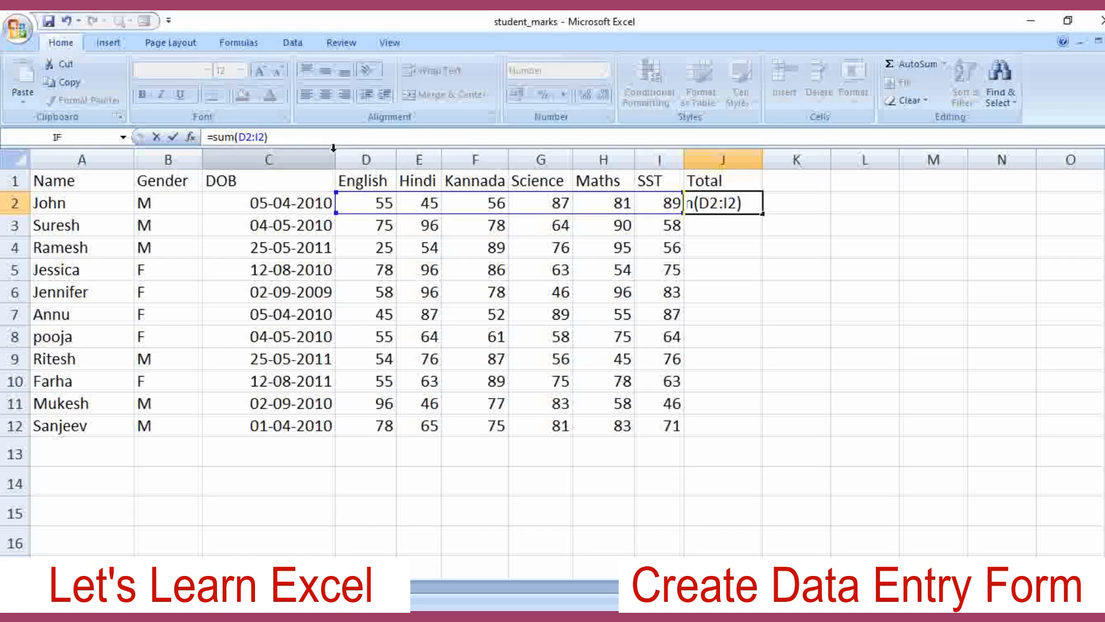
key(Return)
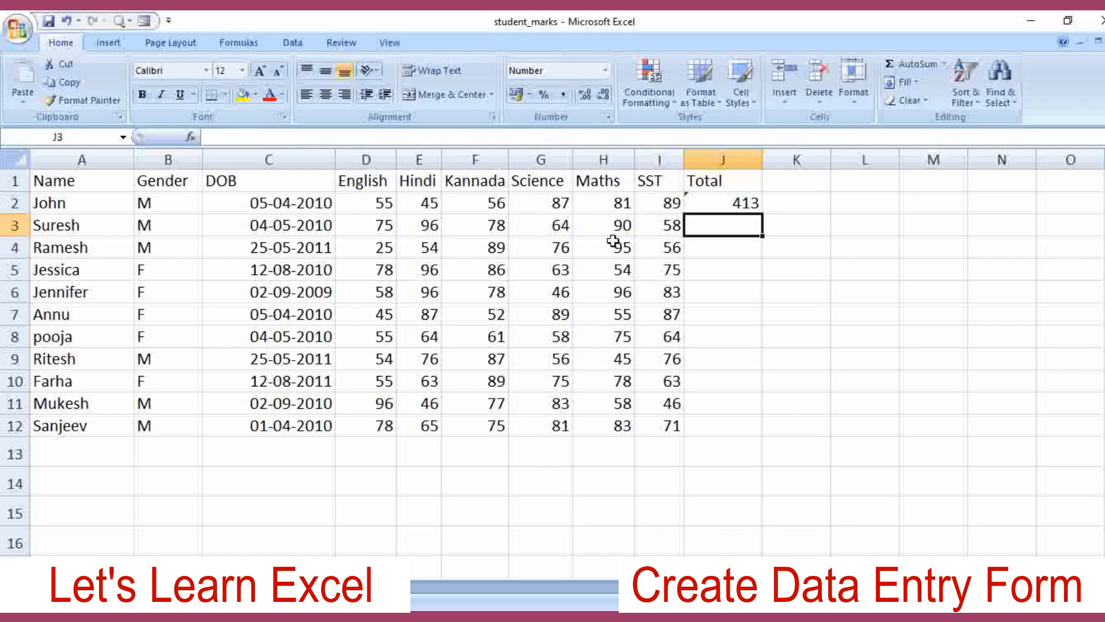
- Fill the total formula from J2 down through J12 for all the remaining students
click(703, 204)
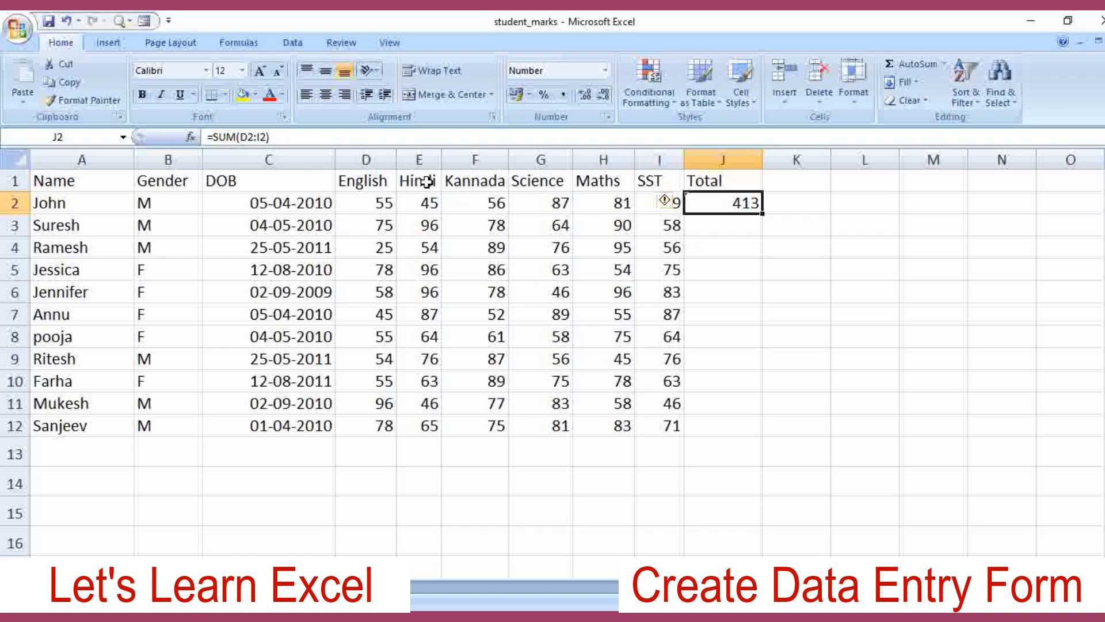
click(658, 182)
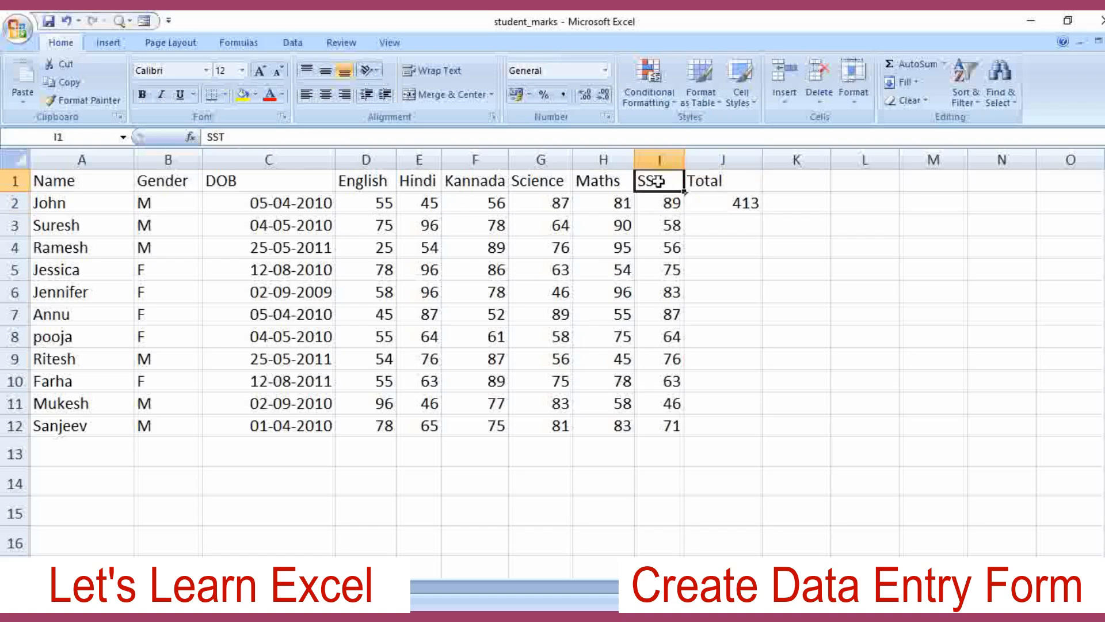
click(737, 207)
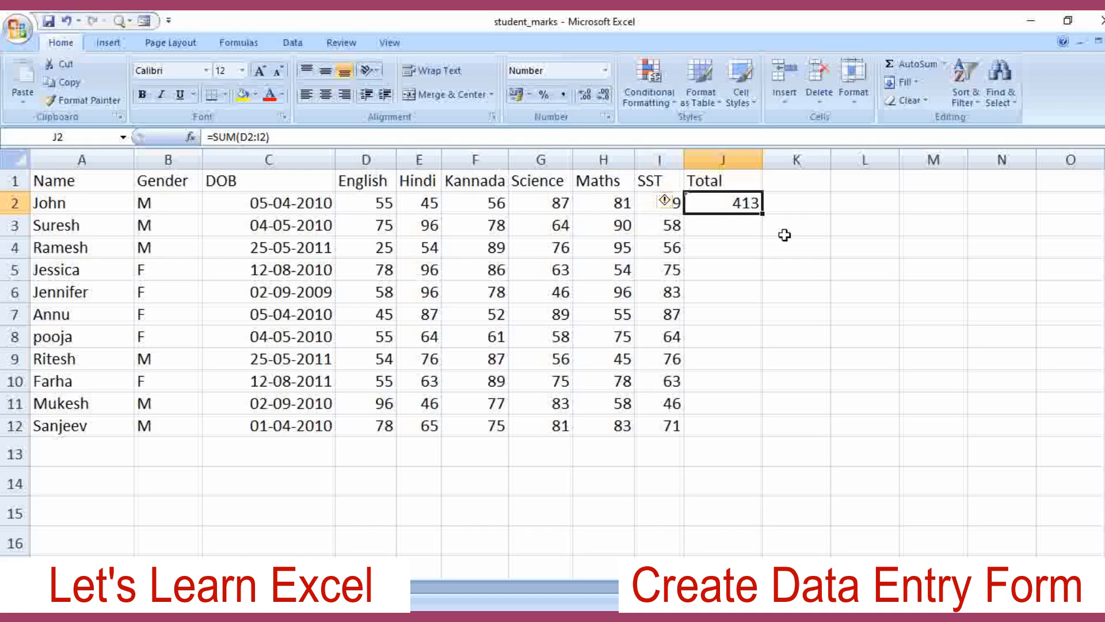
click(734, 319)
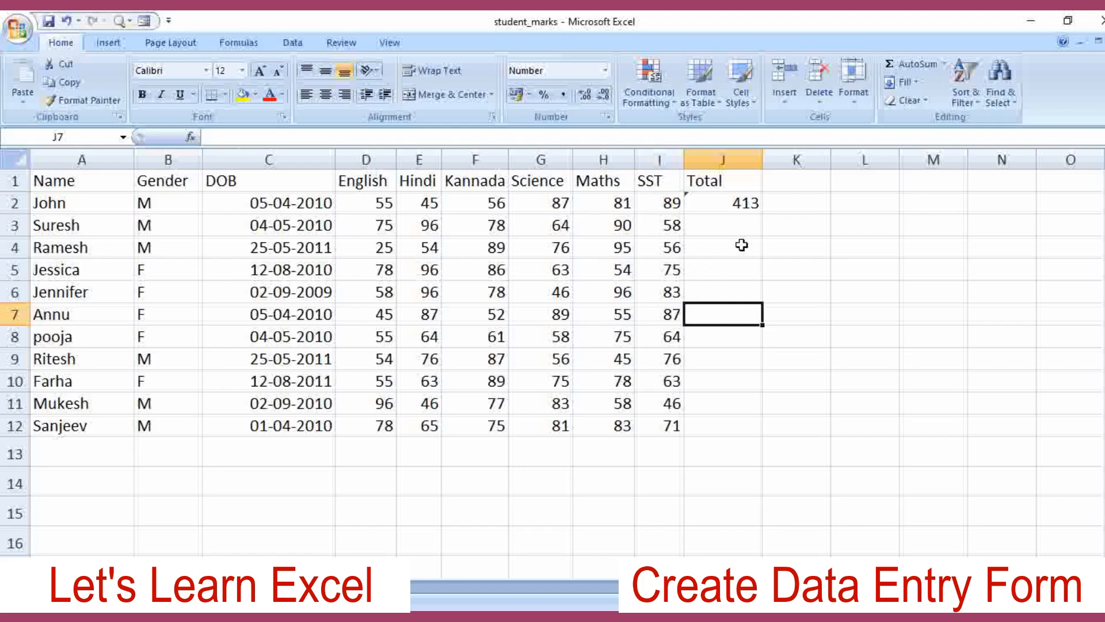
click(724, 208)
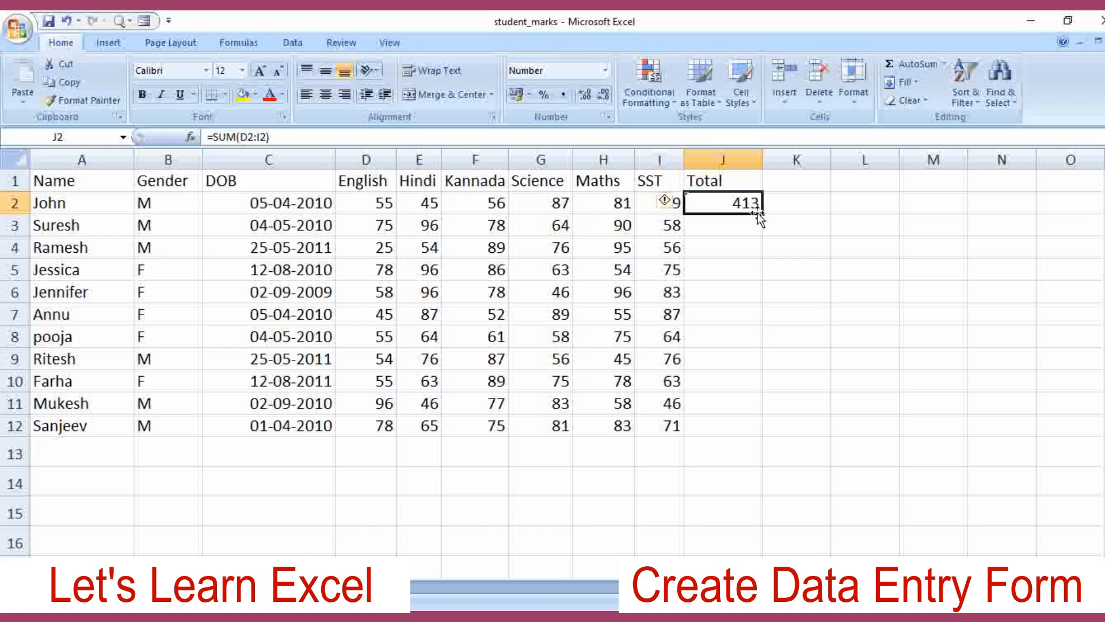
drag(762, 214, 765, 428)
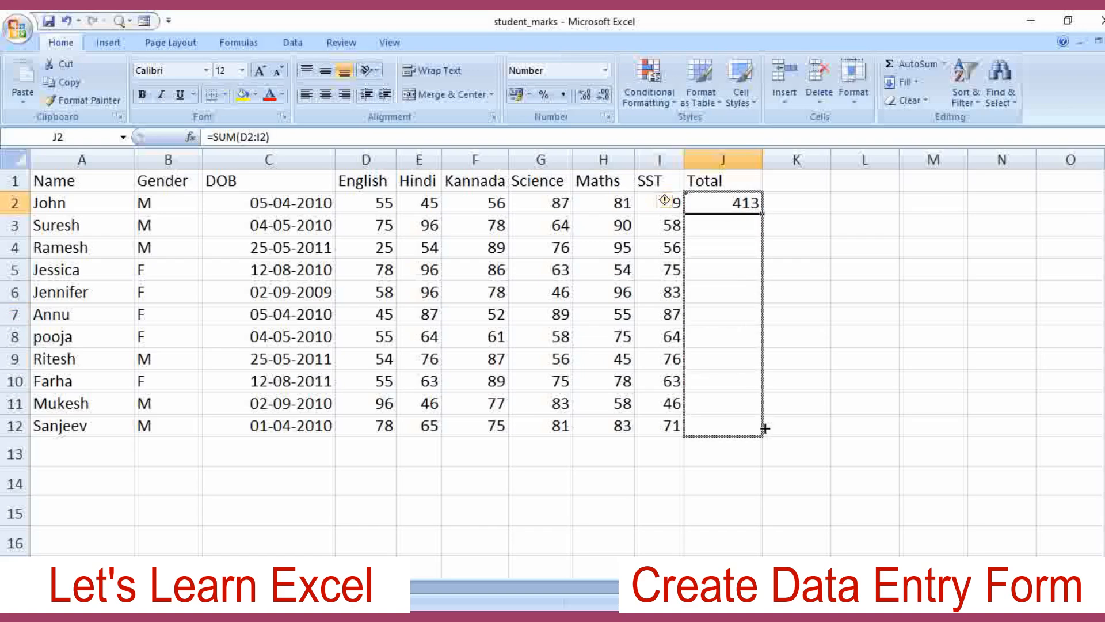
drag(765, 428, 766, 431)
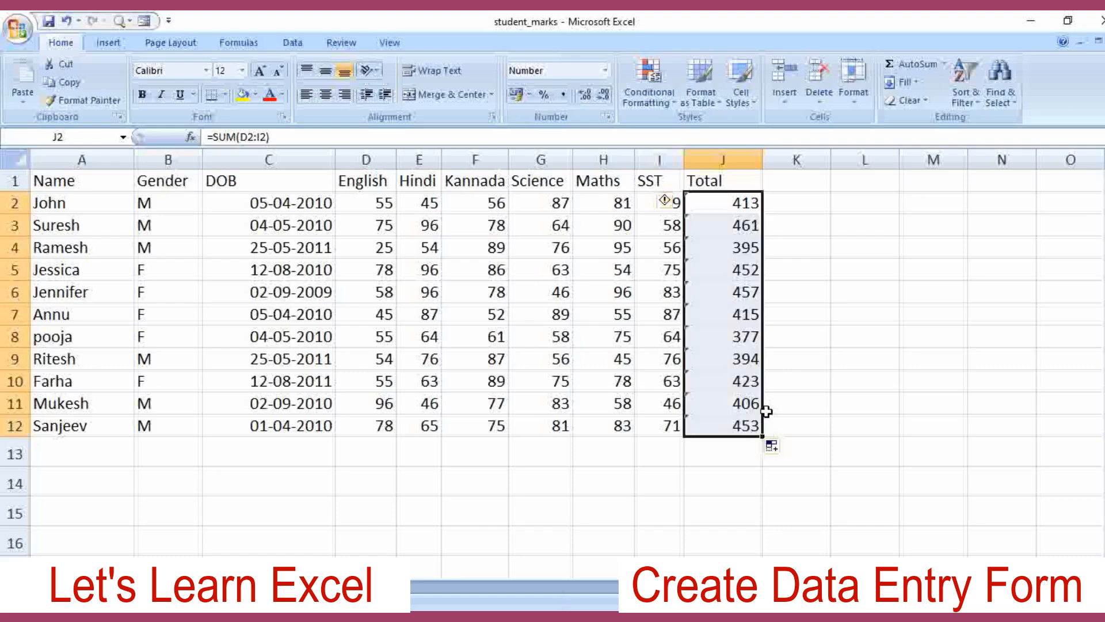
click(780, 313)
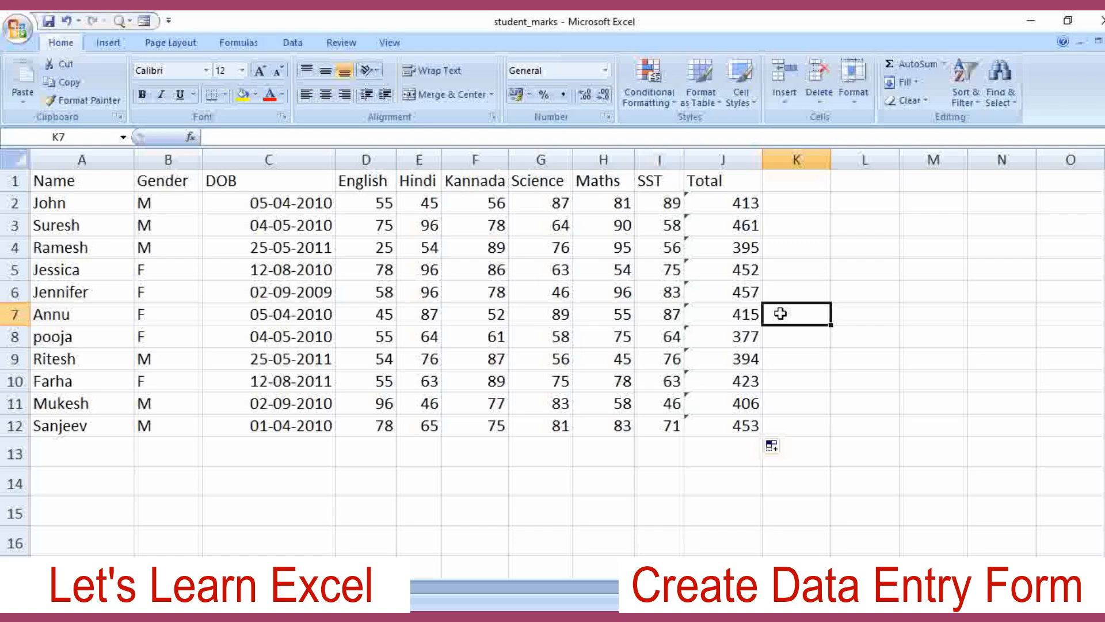
- Add the heading Percentage in cell K1 and widen column K to fit it
click(780, 185)
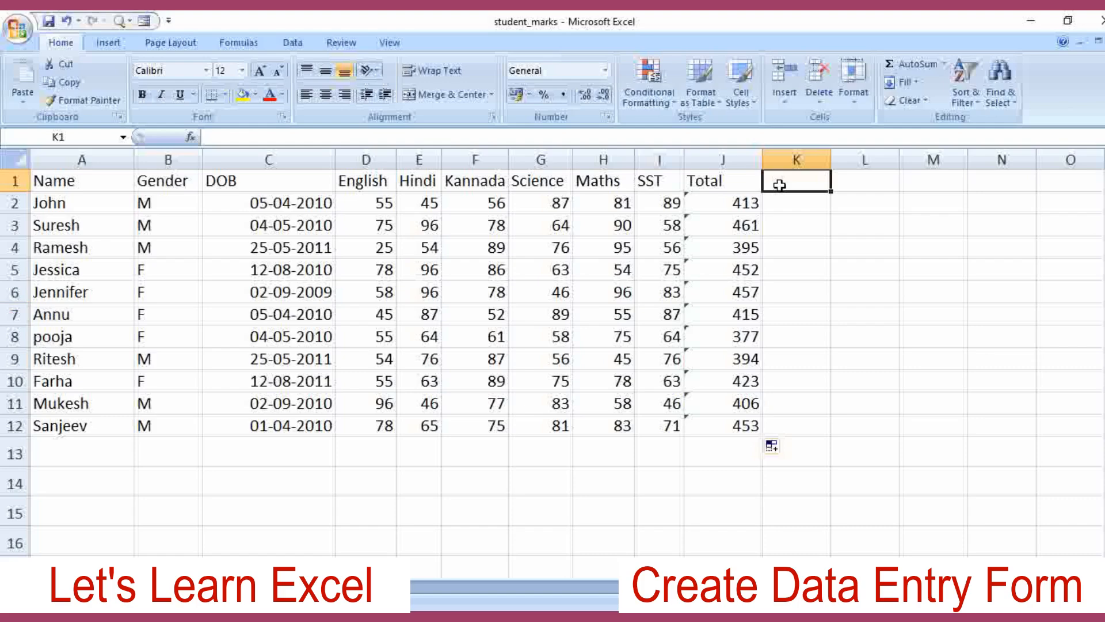
text(Percentage)
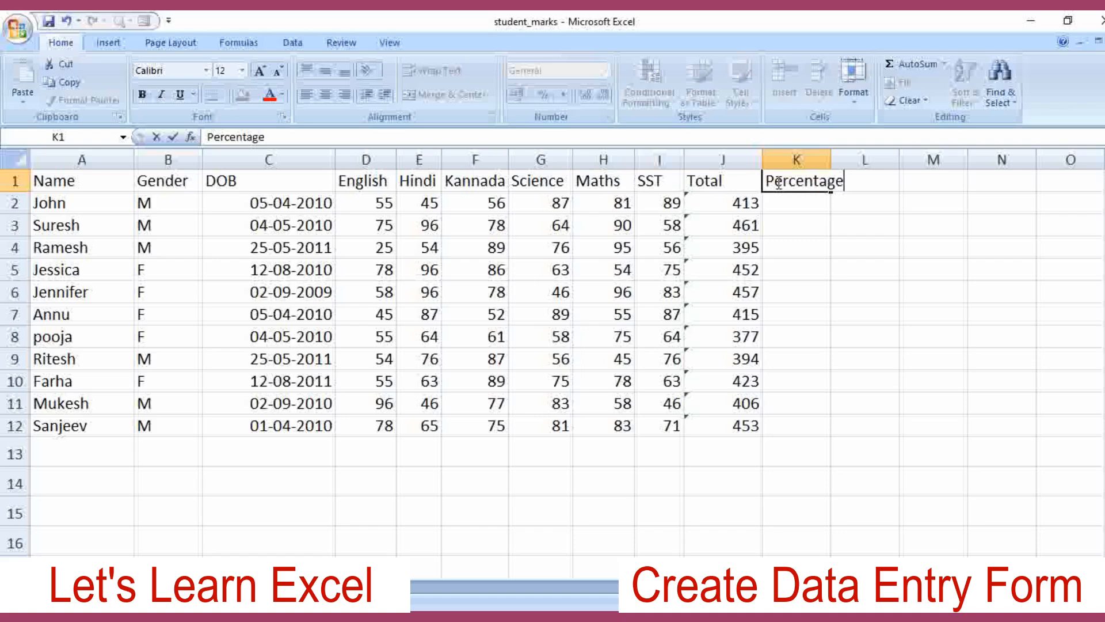
click(813, 210)
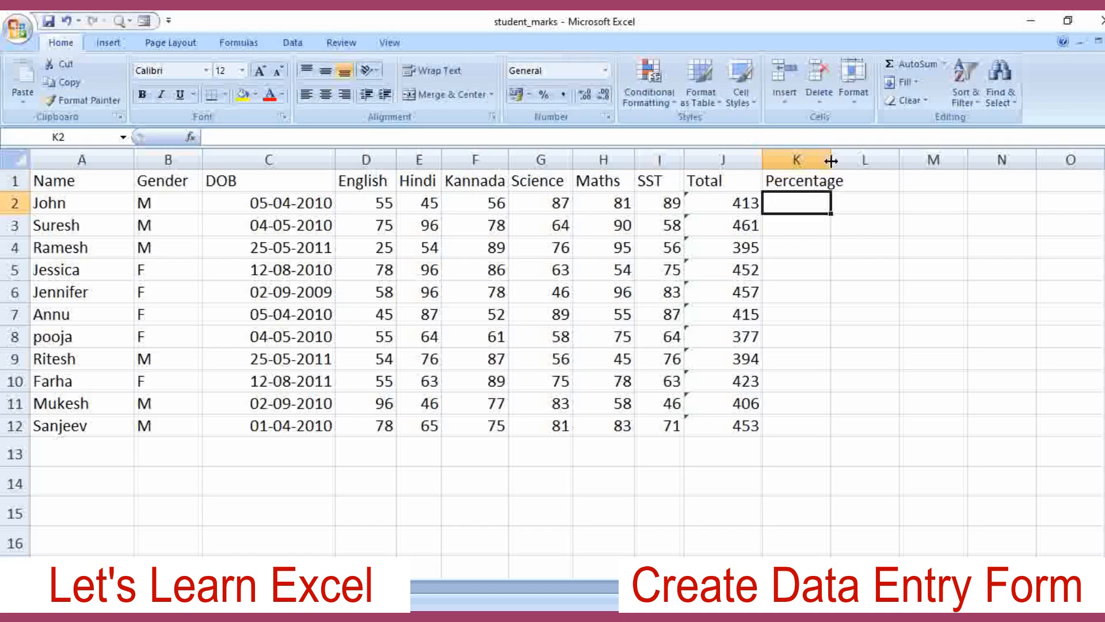
drag(831, 159, 844, 160)
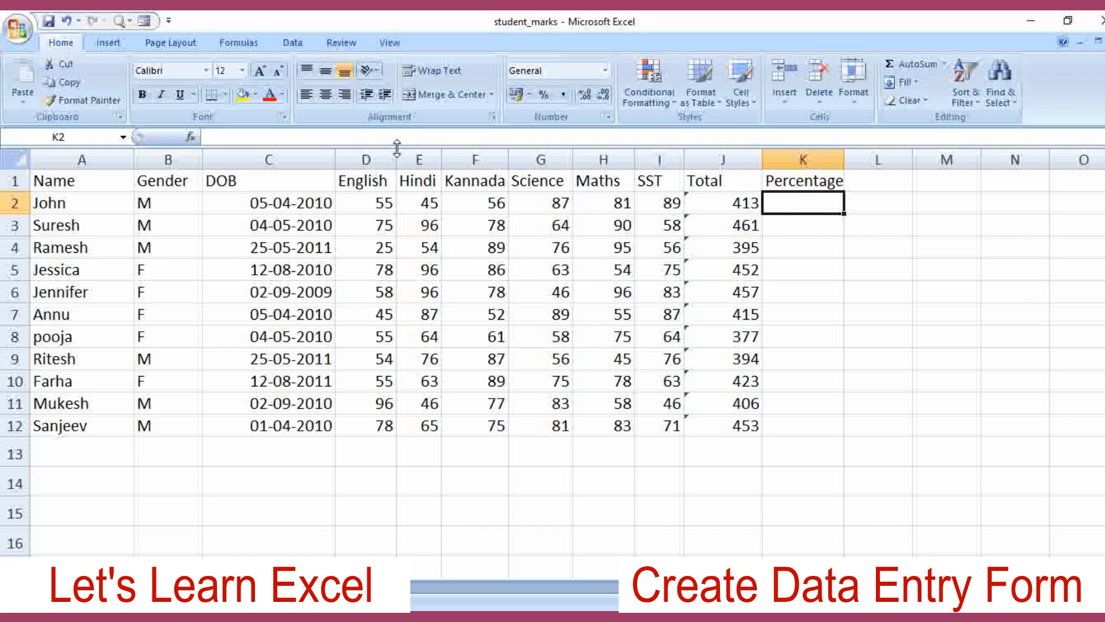
- Enter the formula =J2*100/600 in cell K2 to calculate the first student's percentage
text(=)
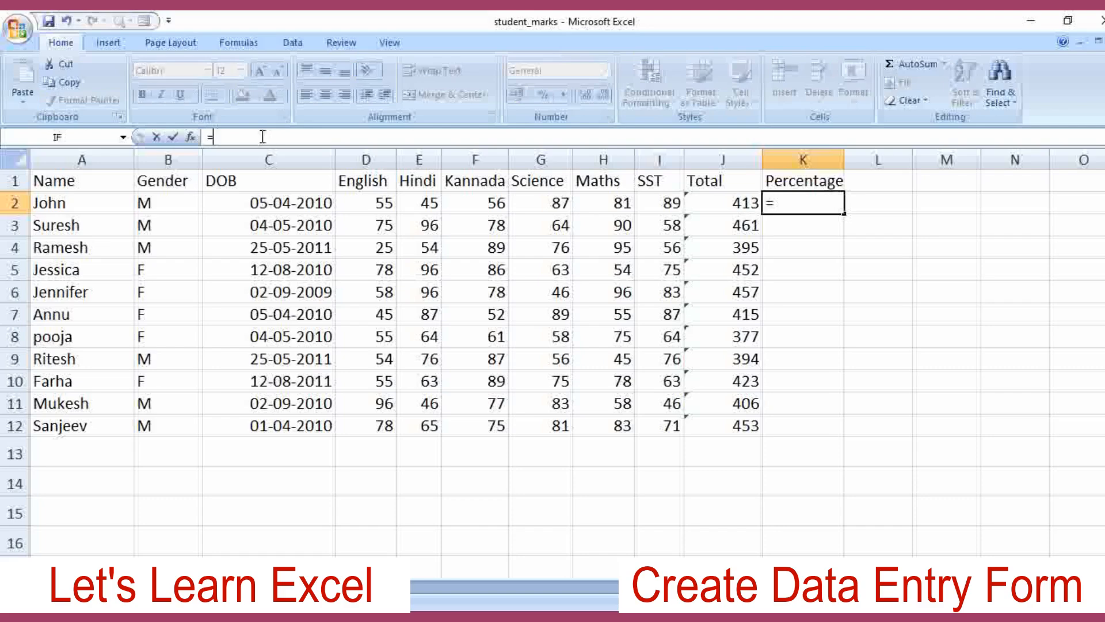
click(741, 204)
text(*)
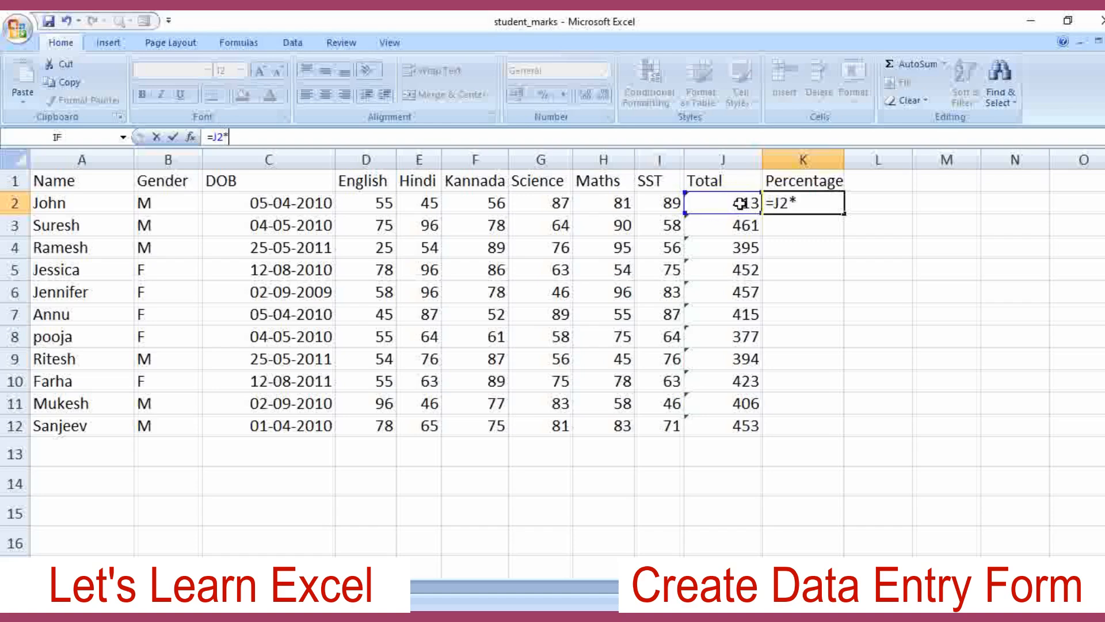
text(100/600)
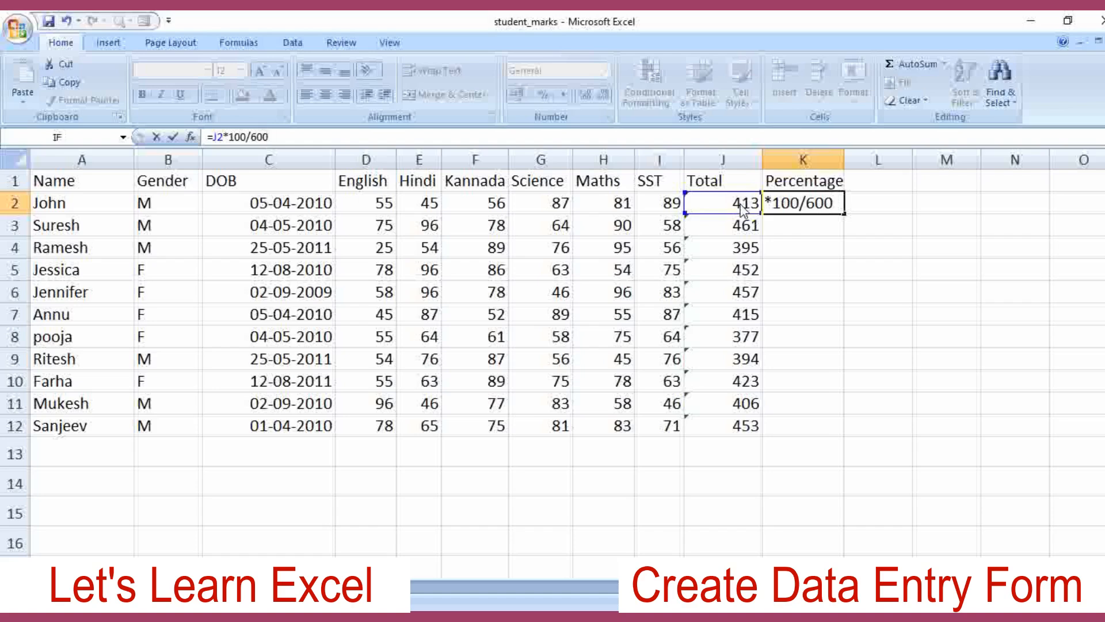
key(Return)
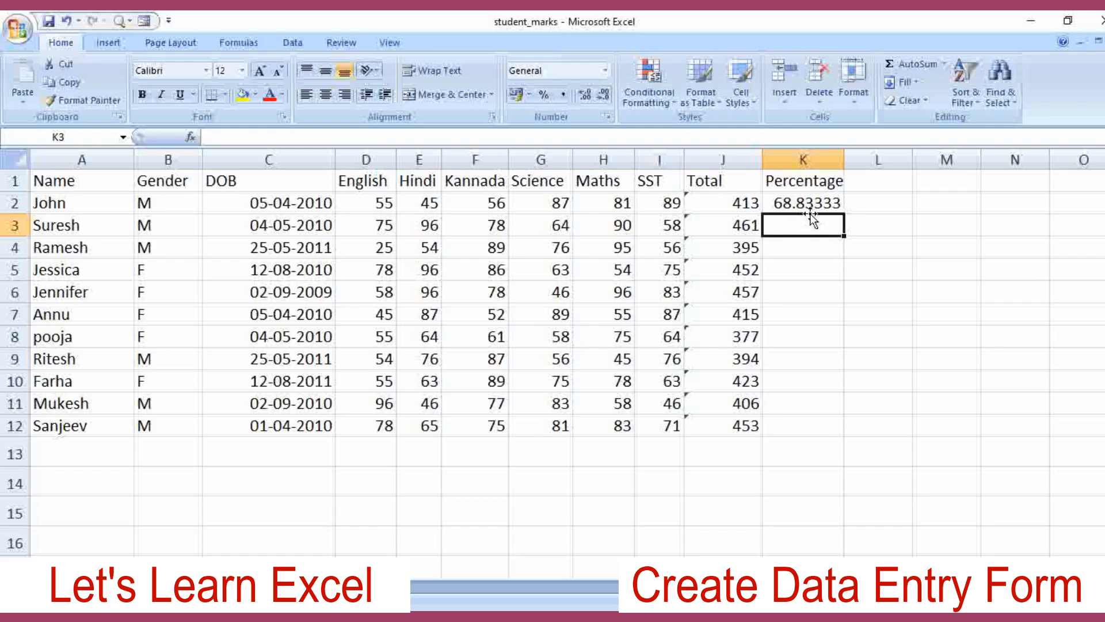
- Apply the Number format to the whole Percentage column K
click(802, 159)
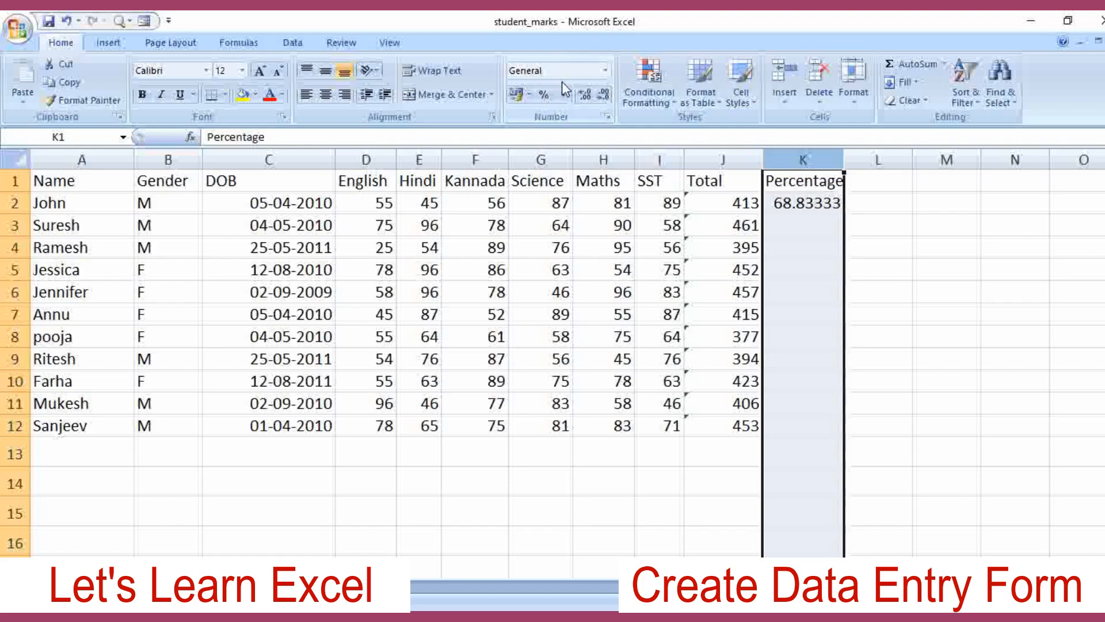
click(603, 70)
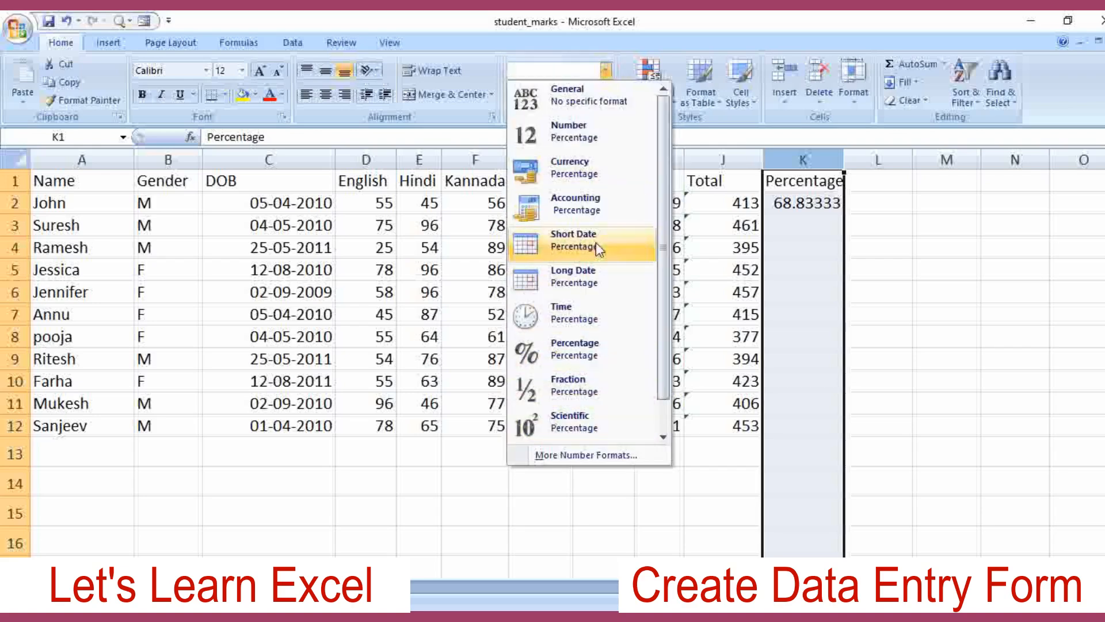
click(600, 133)
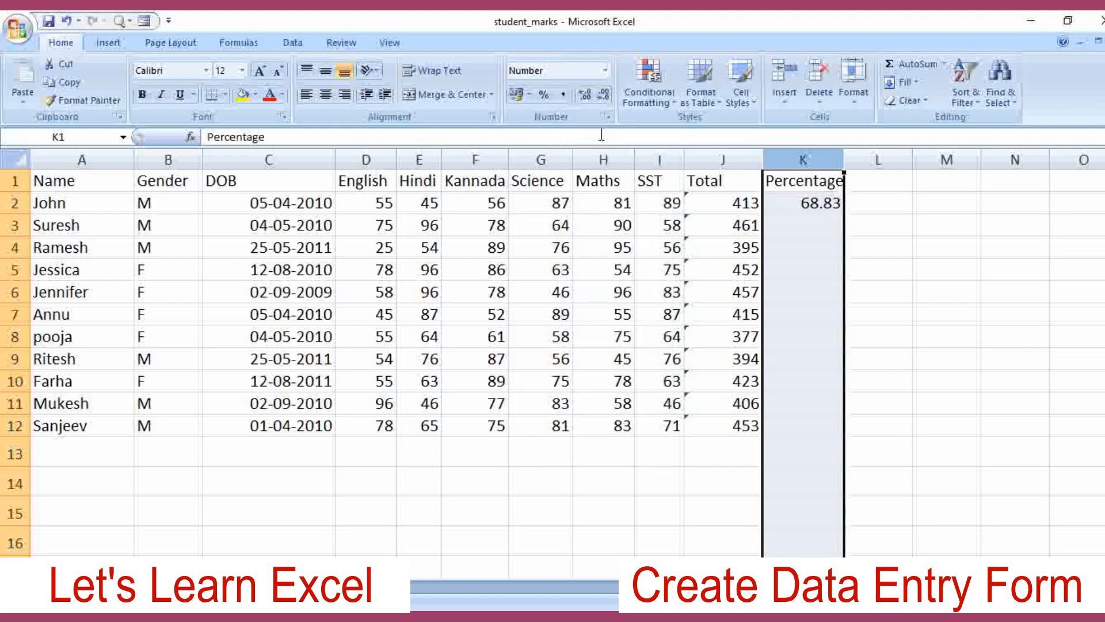
click(808, 232)
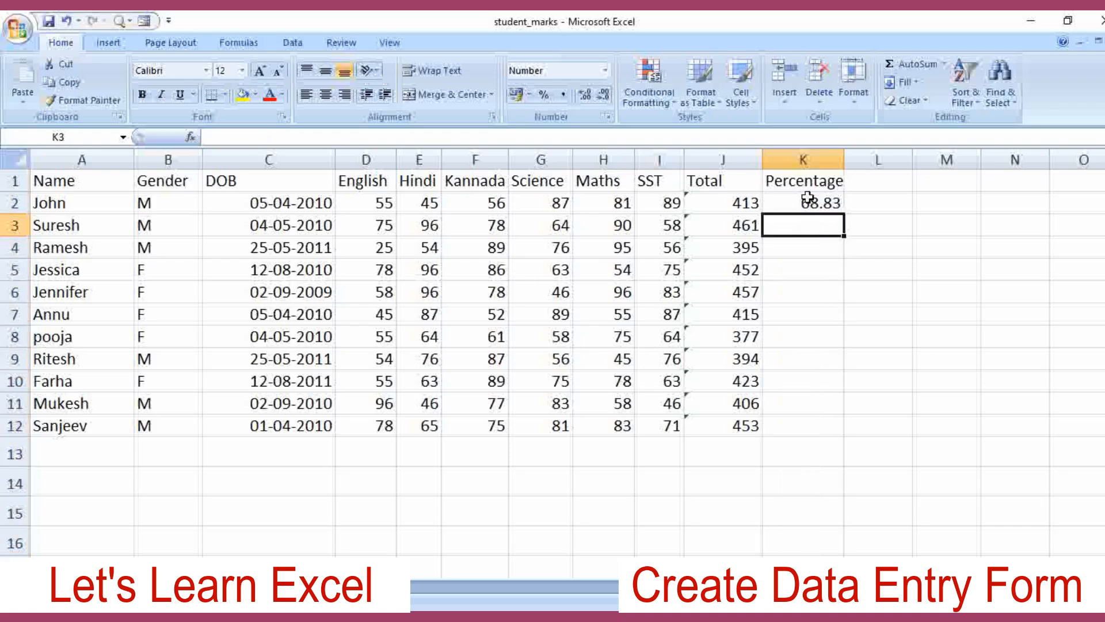
- Fill the percentage formula from K2 down through K12 and check the copied formulas in K6 and K12
click(806, 203)
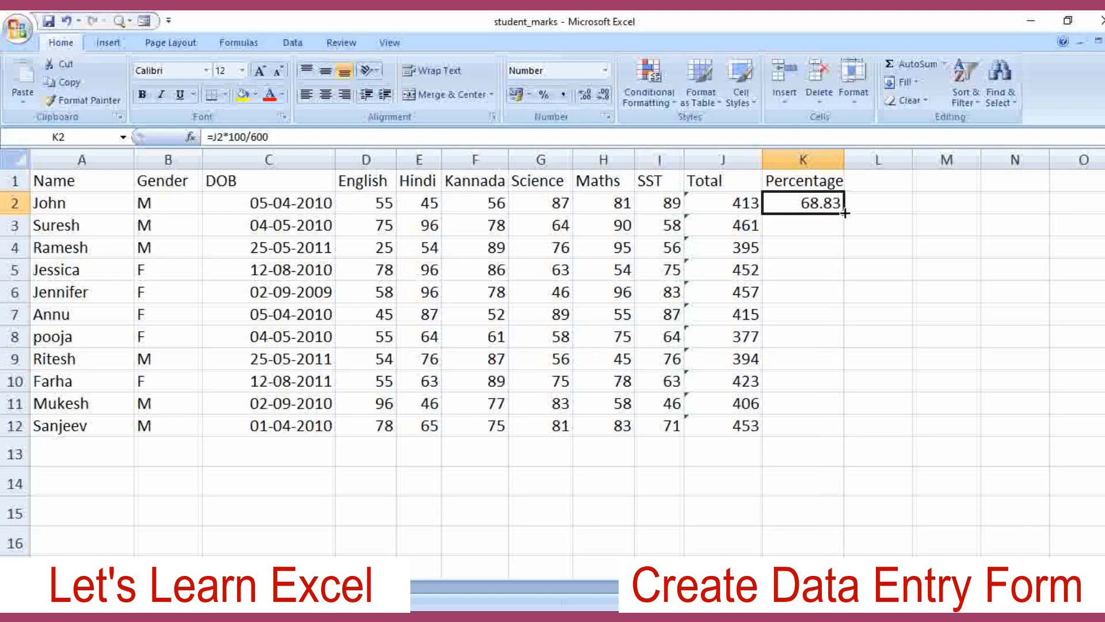
drag(845, 214, 836, 433)
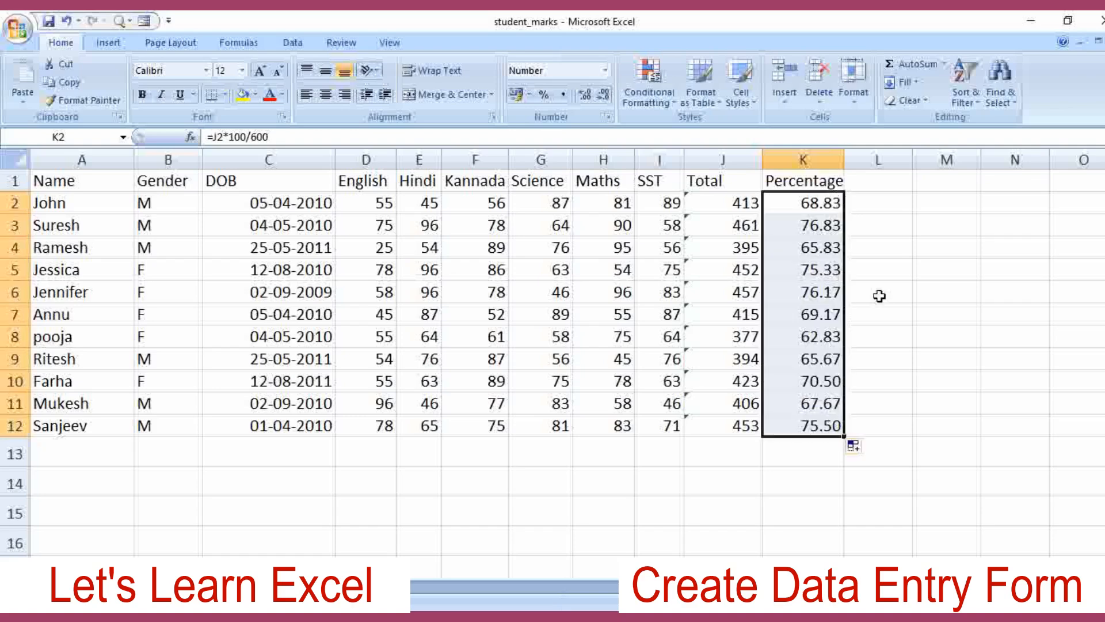
click(809, 284)
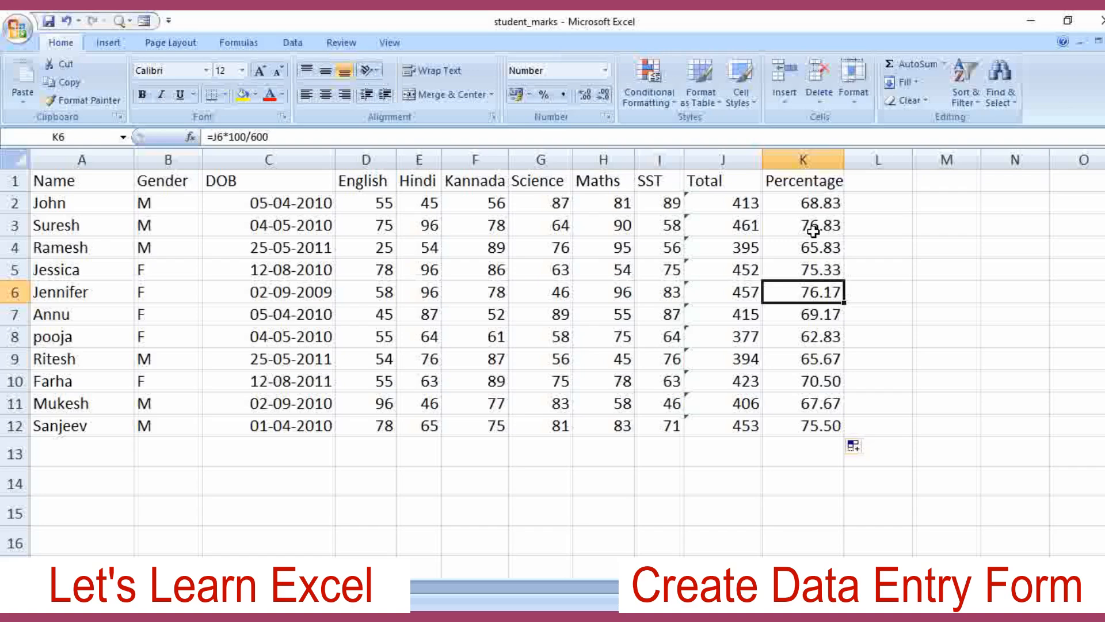
click(804, 427)
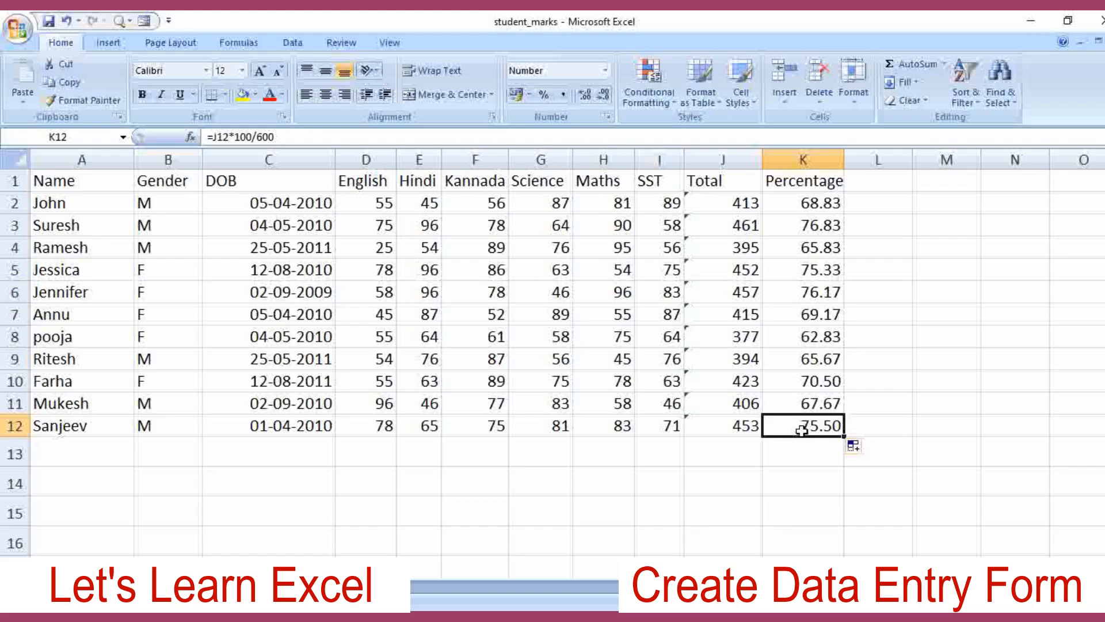
- Check the percentage formula in K2 and the total formulas in J2 and J8
click(812, 202)
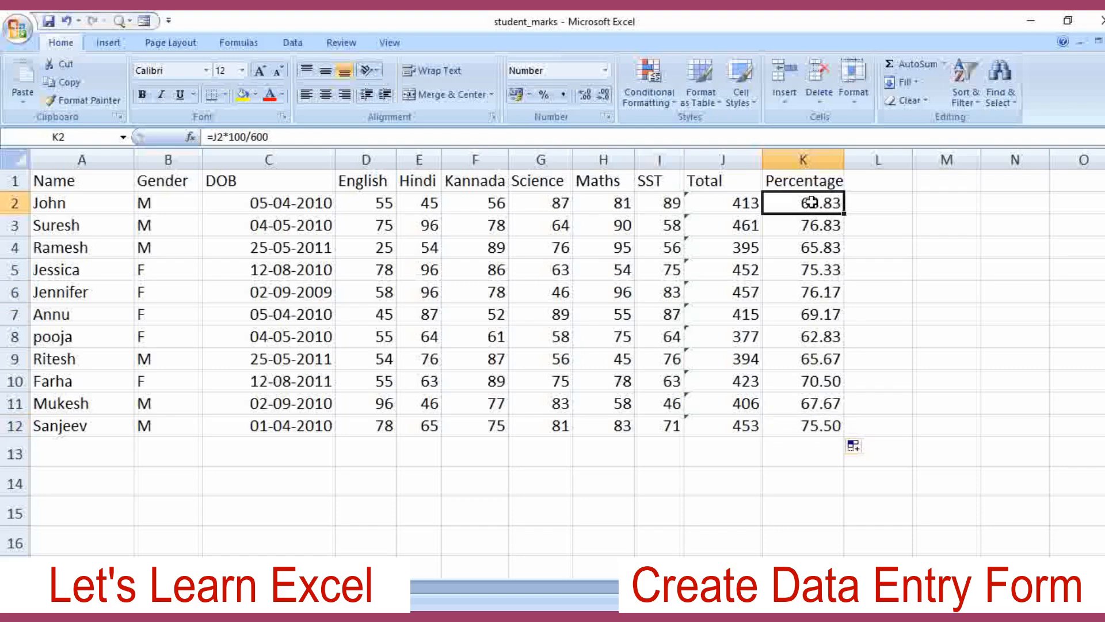
click(743, 205)
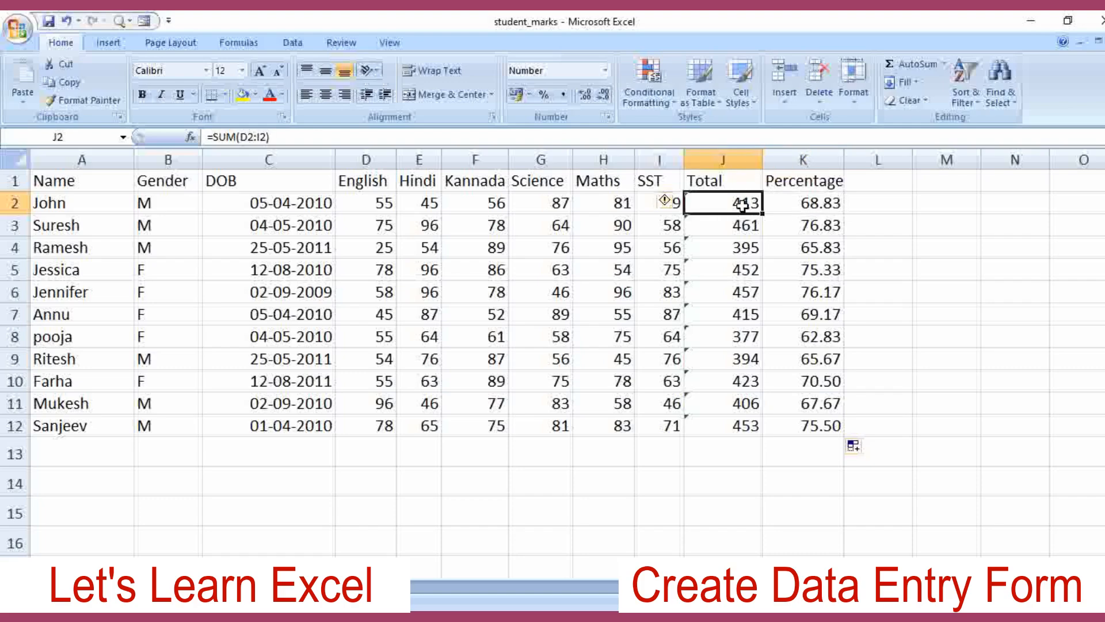
click(753, 336)
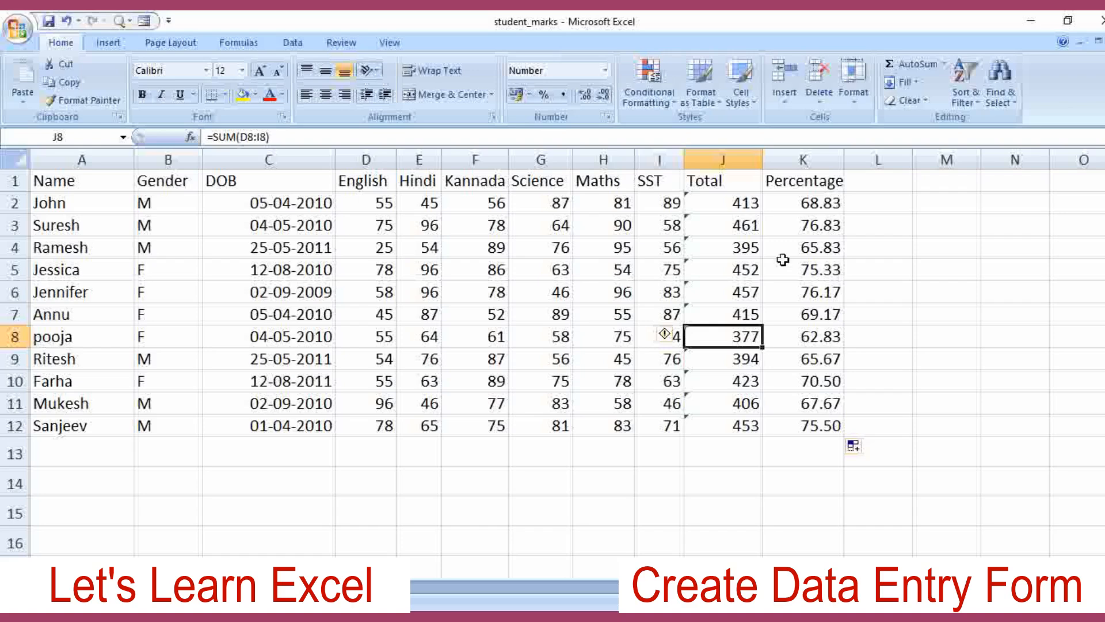
- Open the data entry form for the marks table, browse the records for their Total and Percentage fields, return to the first record and close it
click(741, 204)
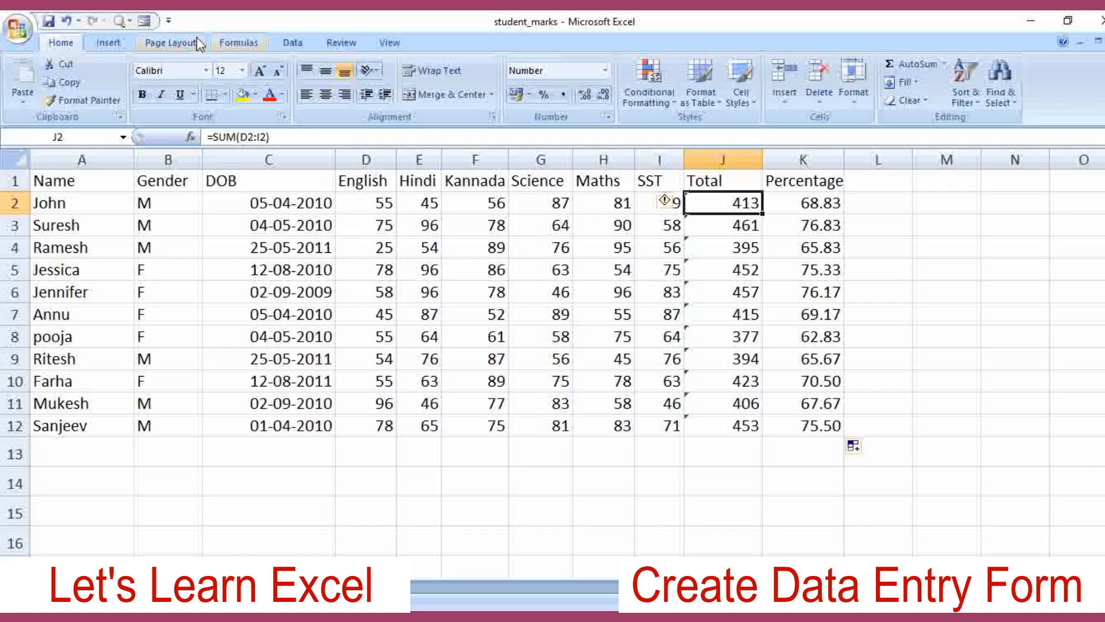
click(145, 22)
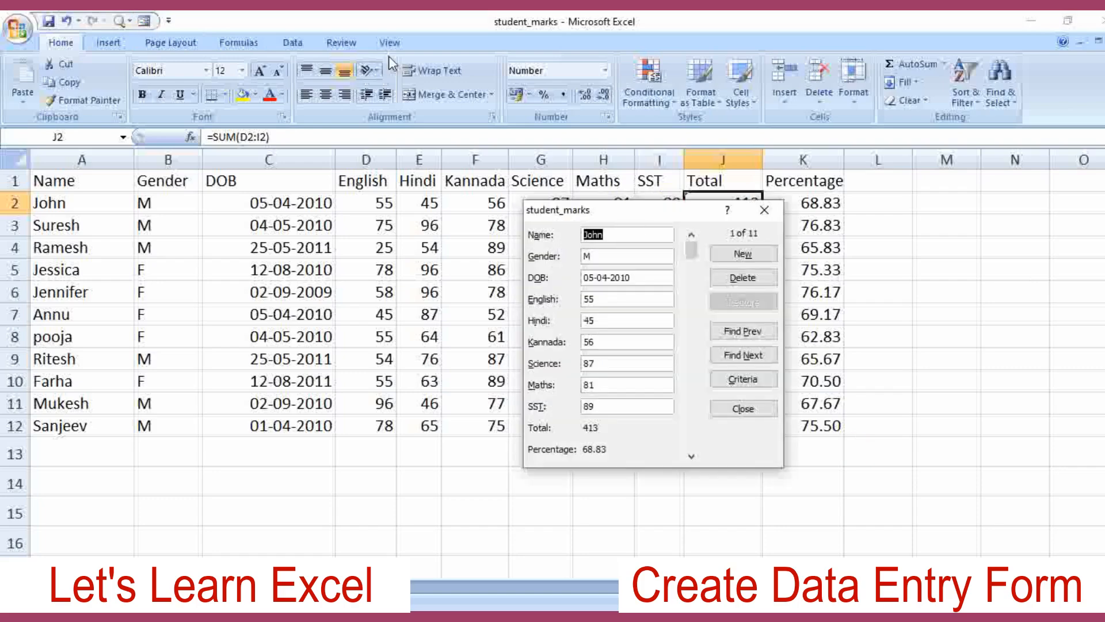
click(691, 456)
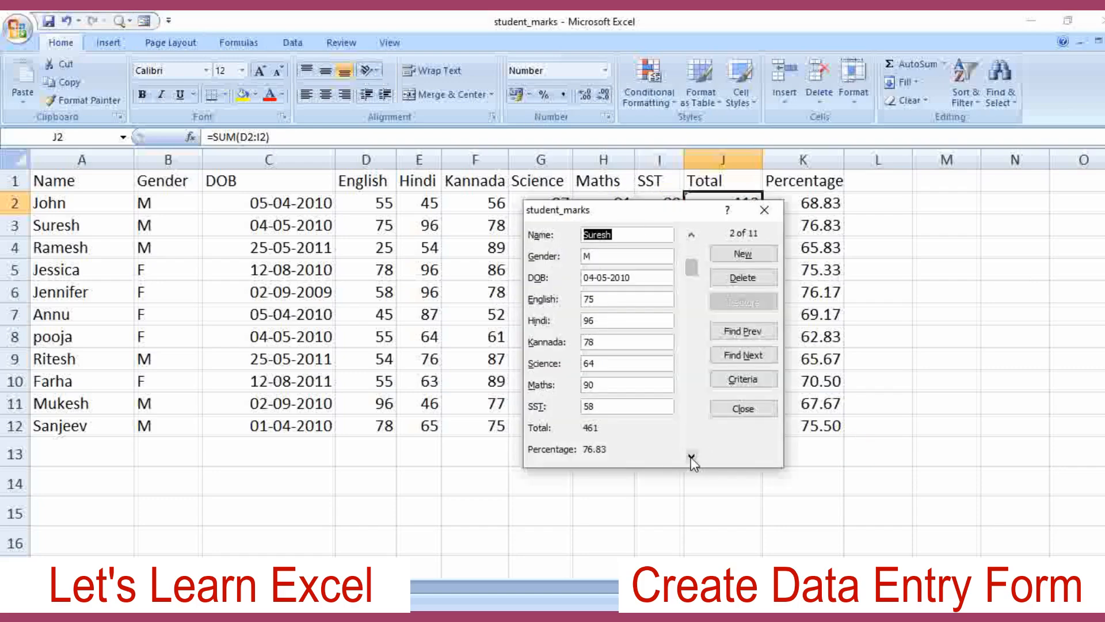
click(691, 456)
click(692, 456)
click(691, 456)
click(692, 456)
click(691, 456)
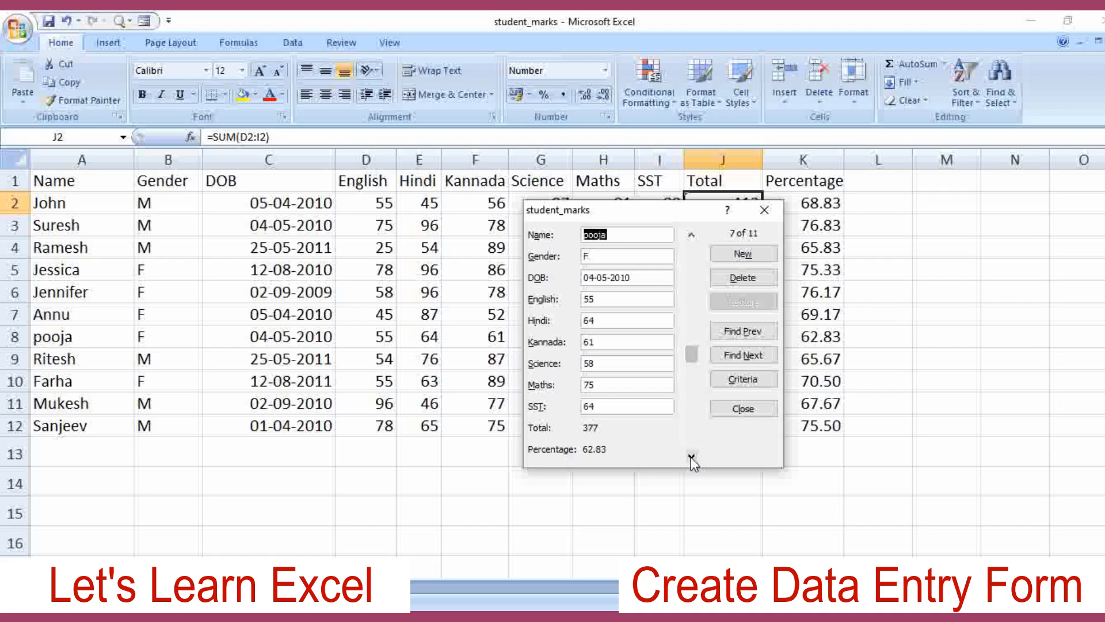
drag(693, 354, 708, 230)
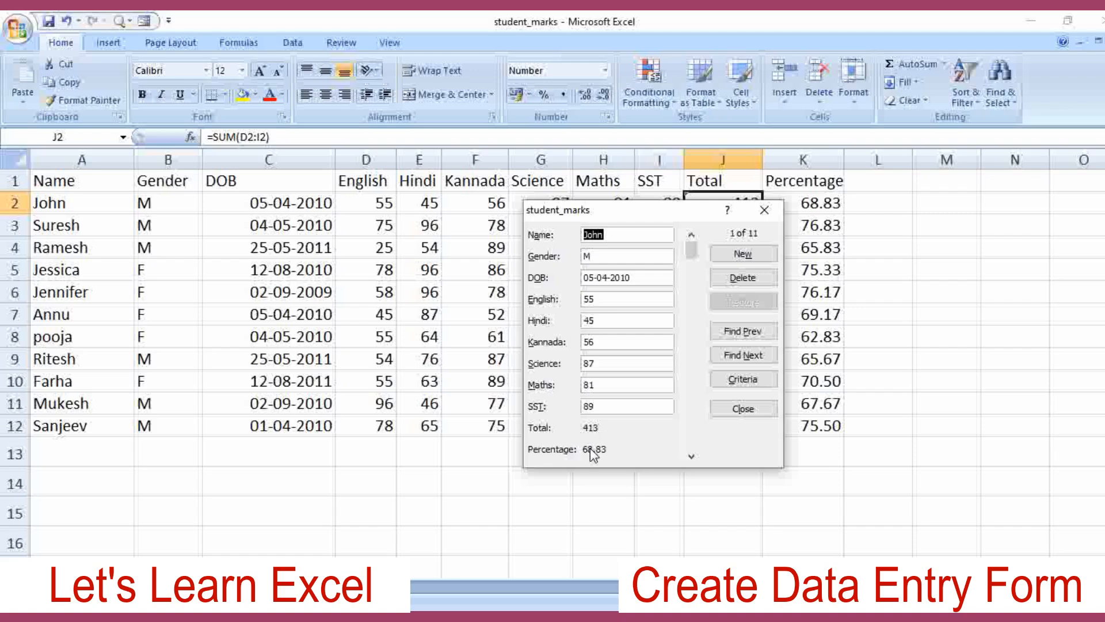
click(743, 410)
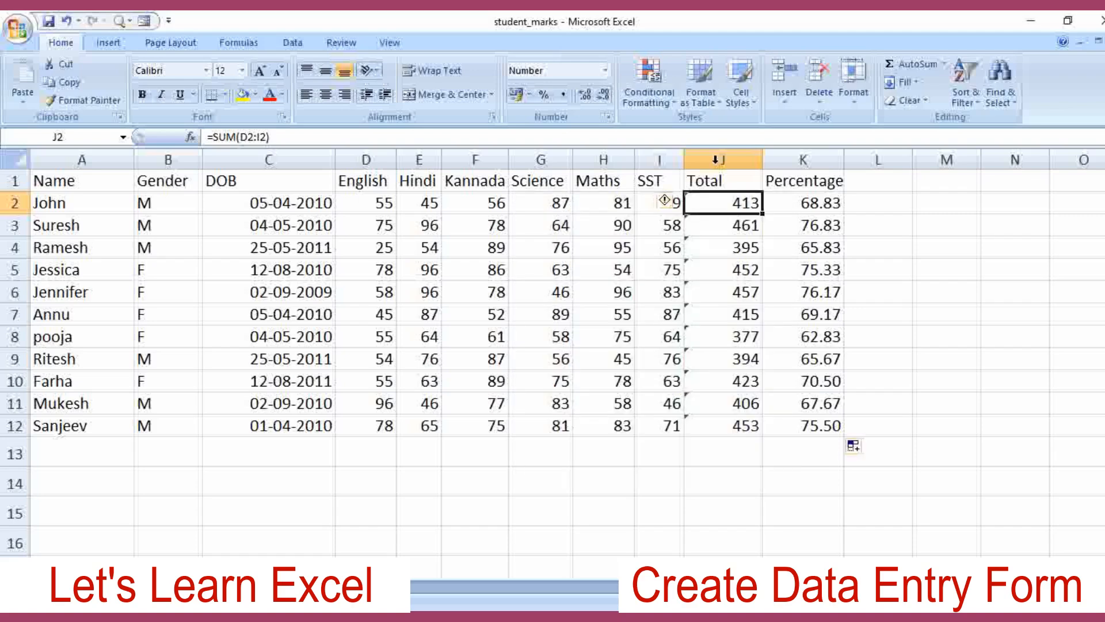